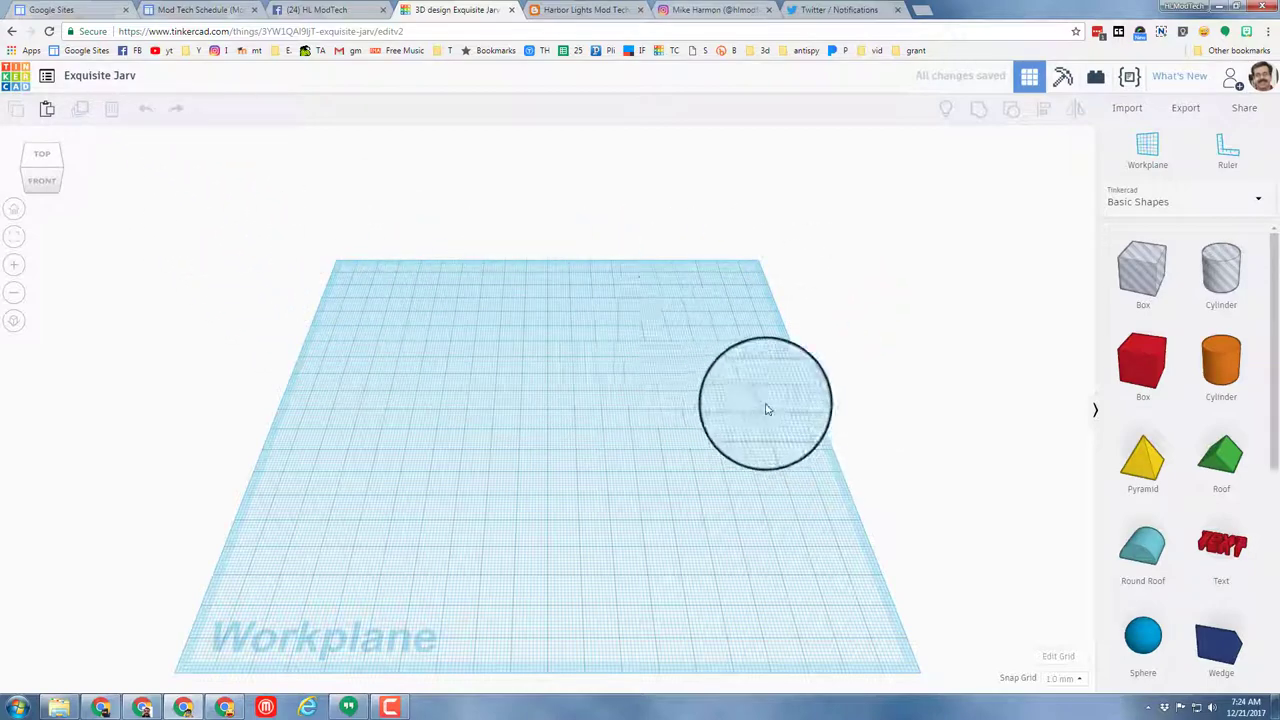
- Place a red box on the workplane and resize it to 30 long, 50 wide, 15 high
{"action": "left_click", "coordinate": [1135, 355]}
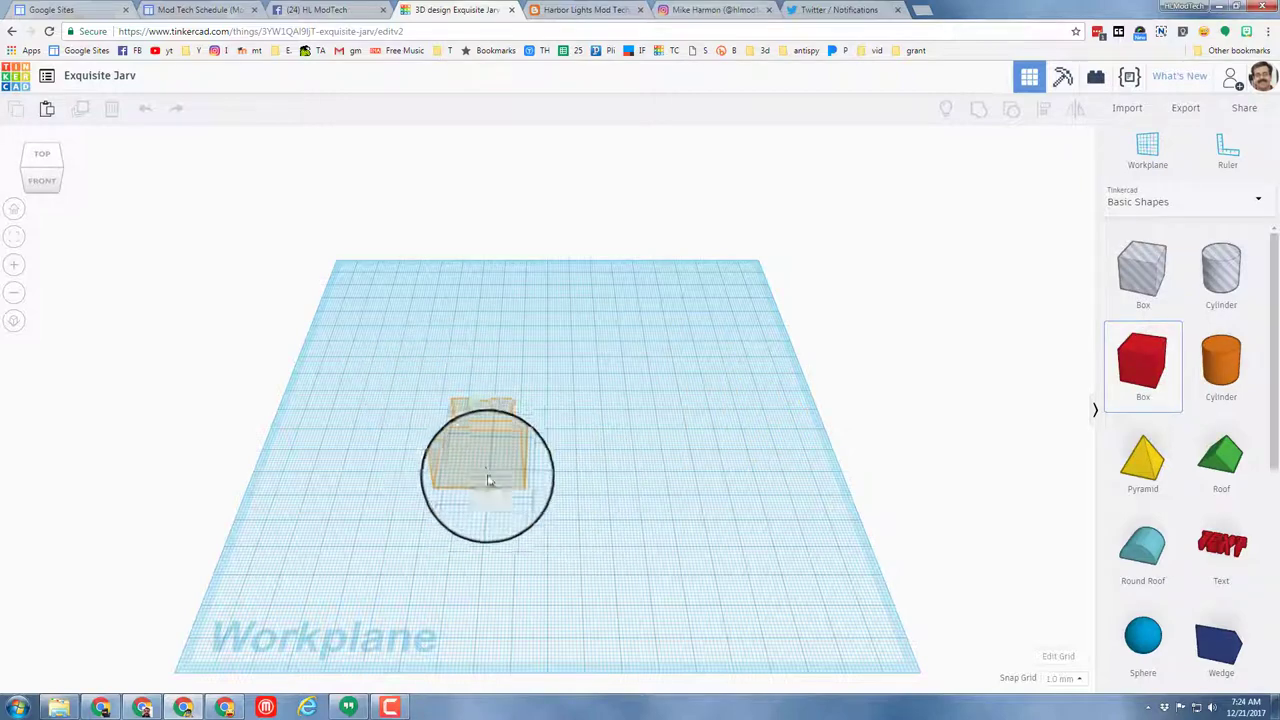
{"action": "left_click", "coordinate": [455, 487]}
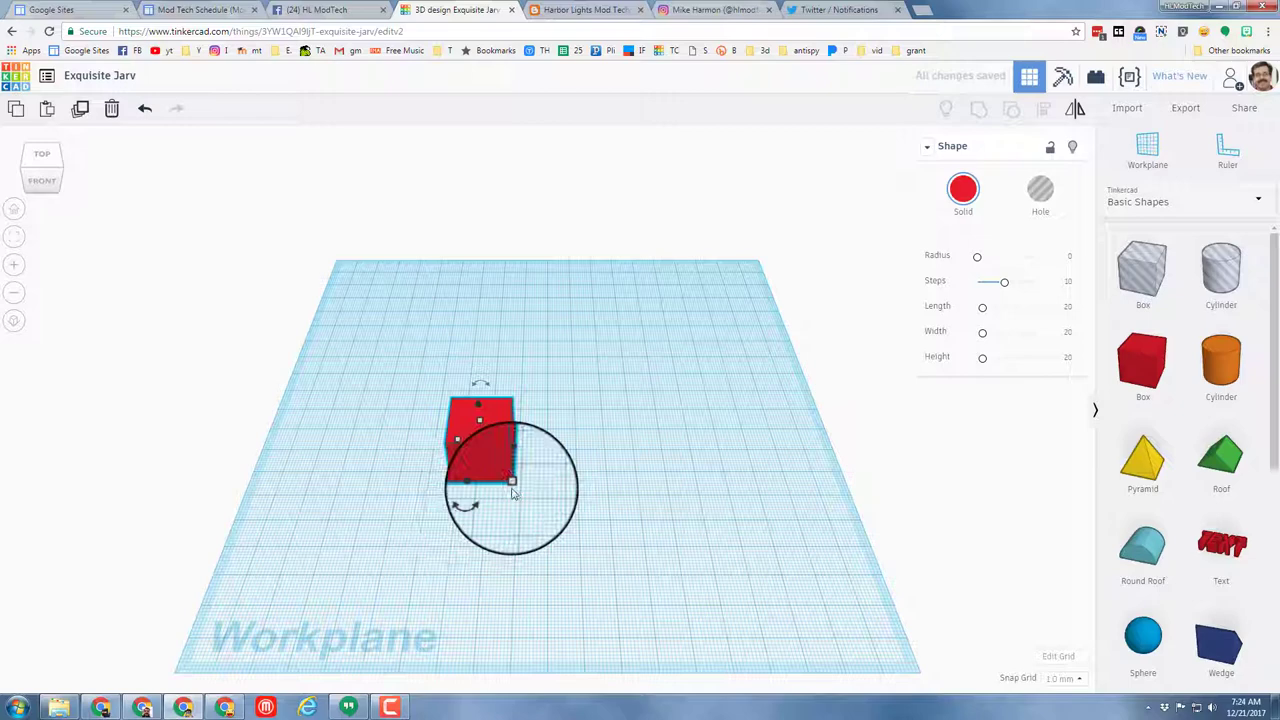
{"action": "left_click", "coordinate": [484, 528]}
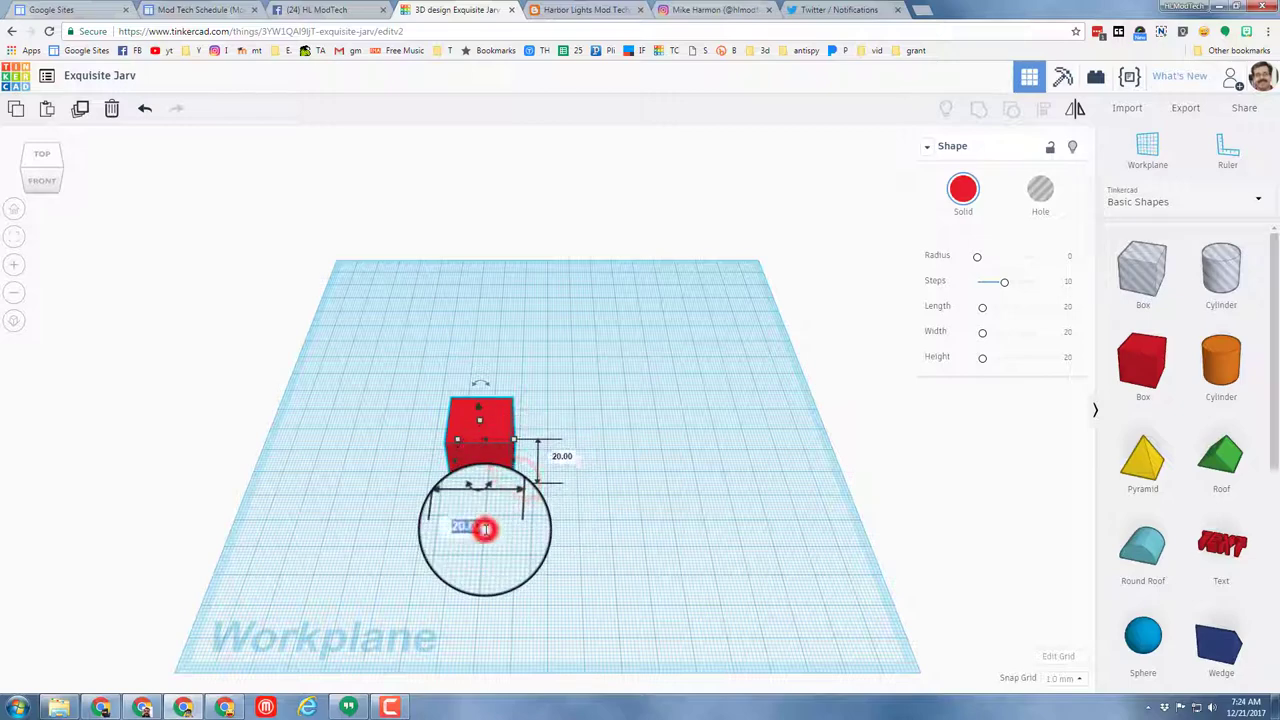
{"action": "type", "text": "30"}
{"action": "key", "text": "Return"}
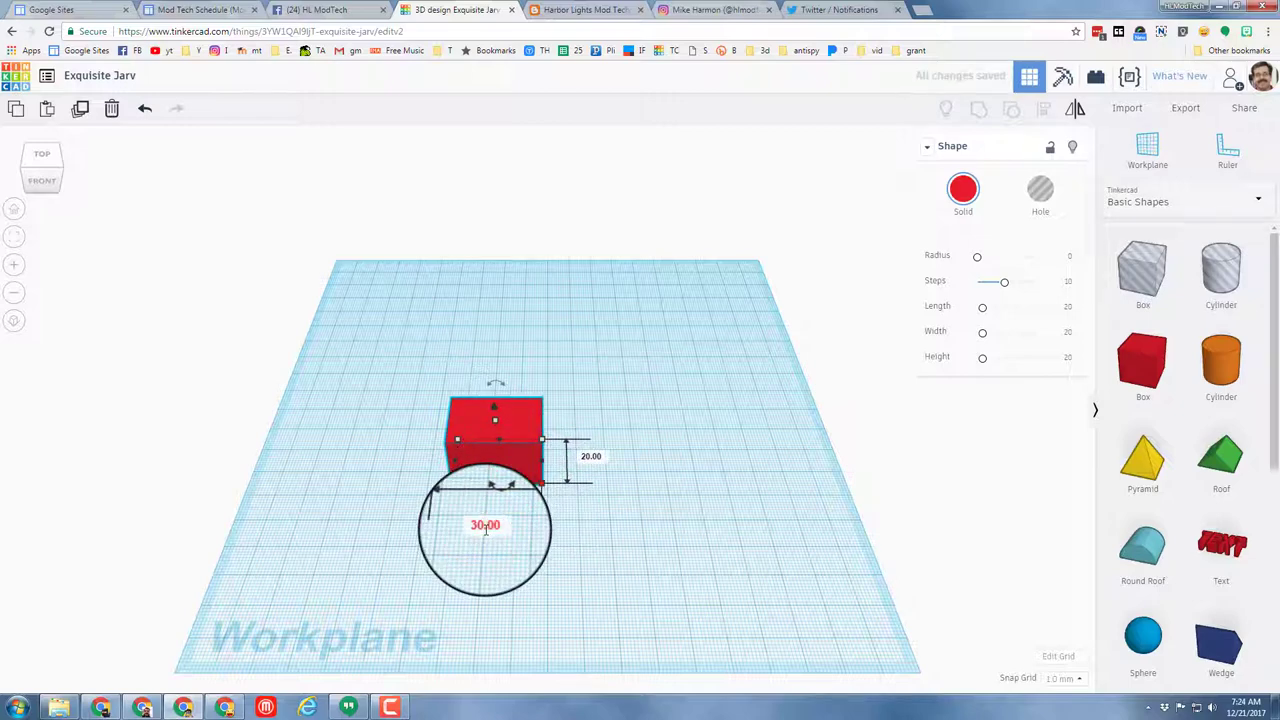
{"action": "left_click", "coordinate": [592, 457]}
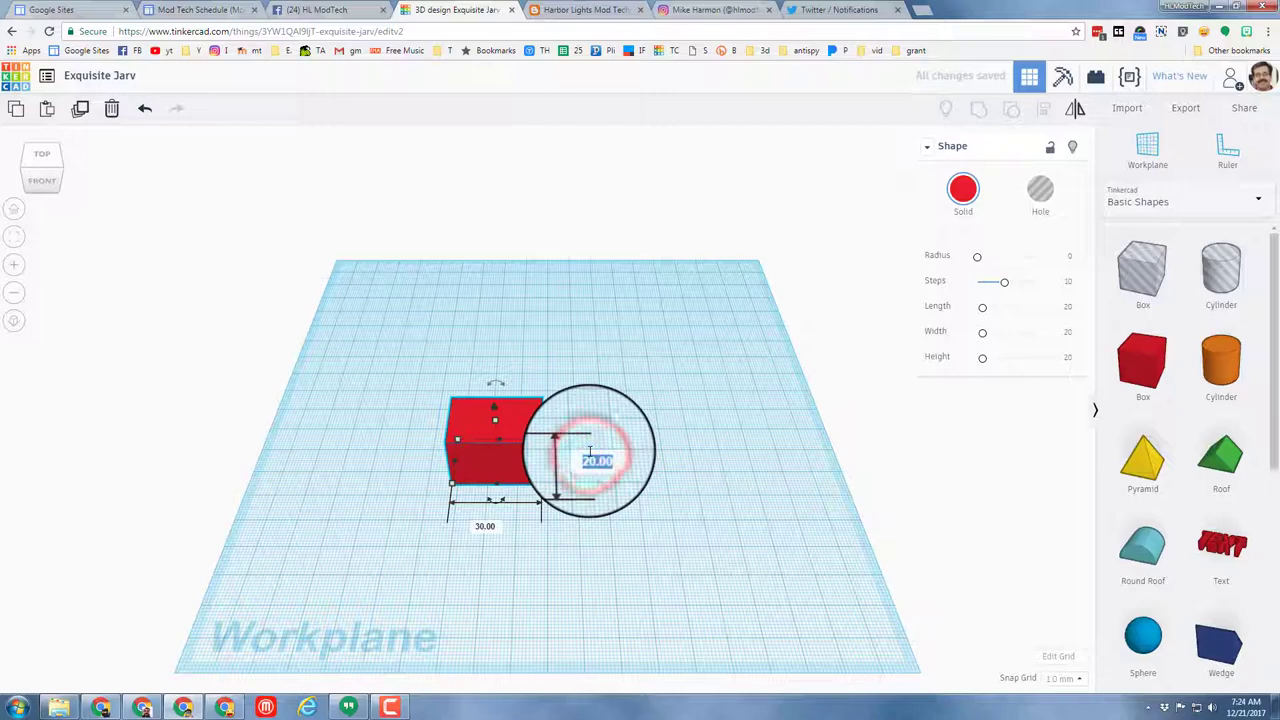
{"action": "key", "text": "Return"}
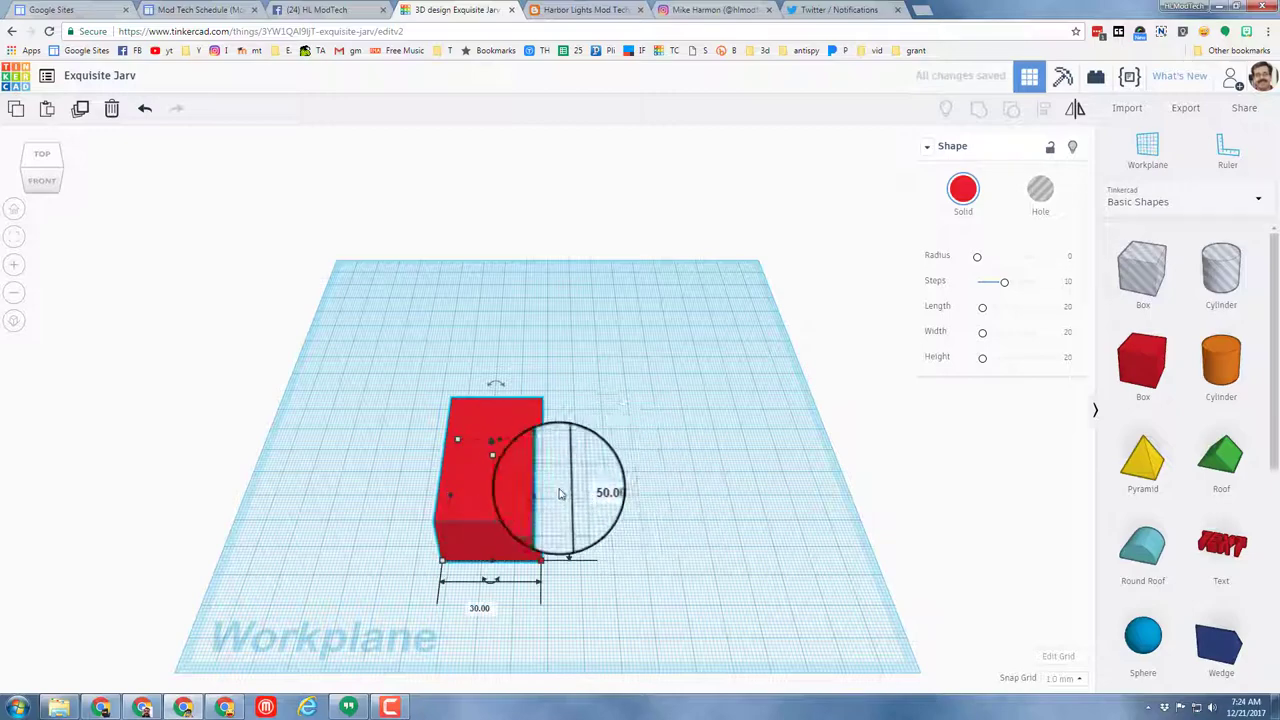
{"action": "right_click_drag", "start_coordinate": [720, 510], "coordinate": [583, 487]}
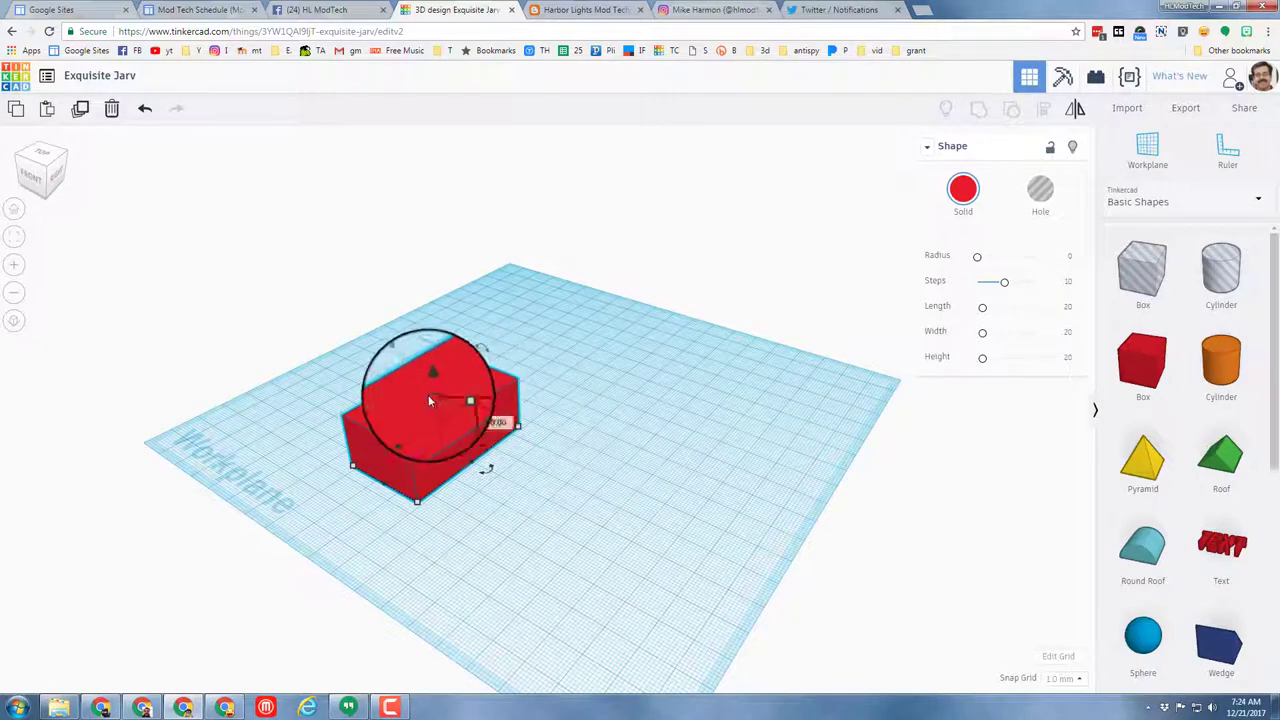
{"action": "left_click", "coordinate": [490, 420]}
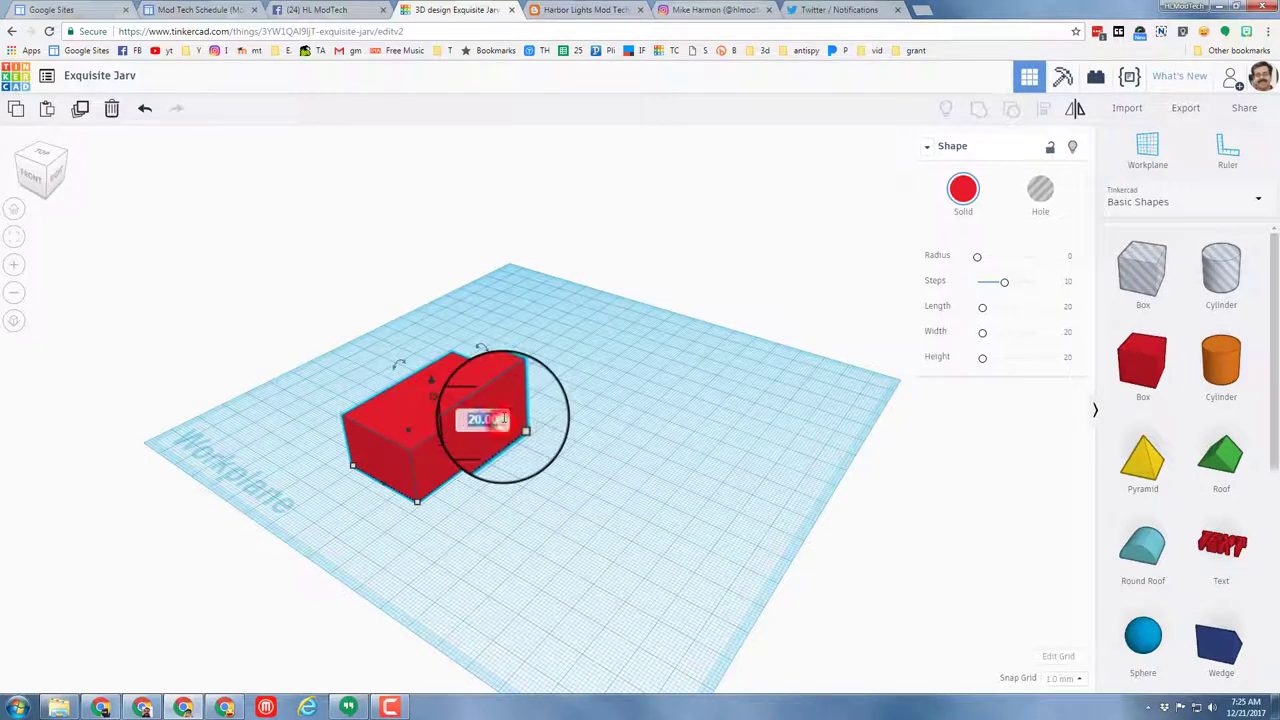
{"action": "key", "text": "Return"}
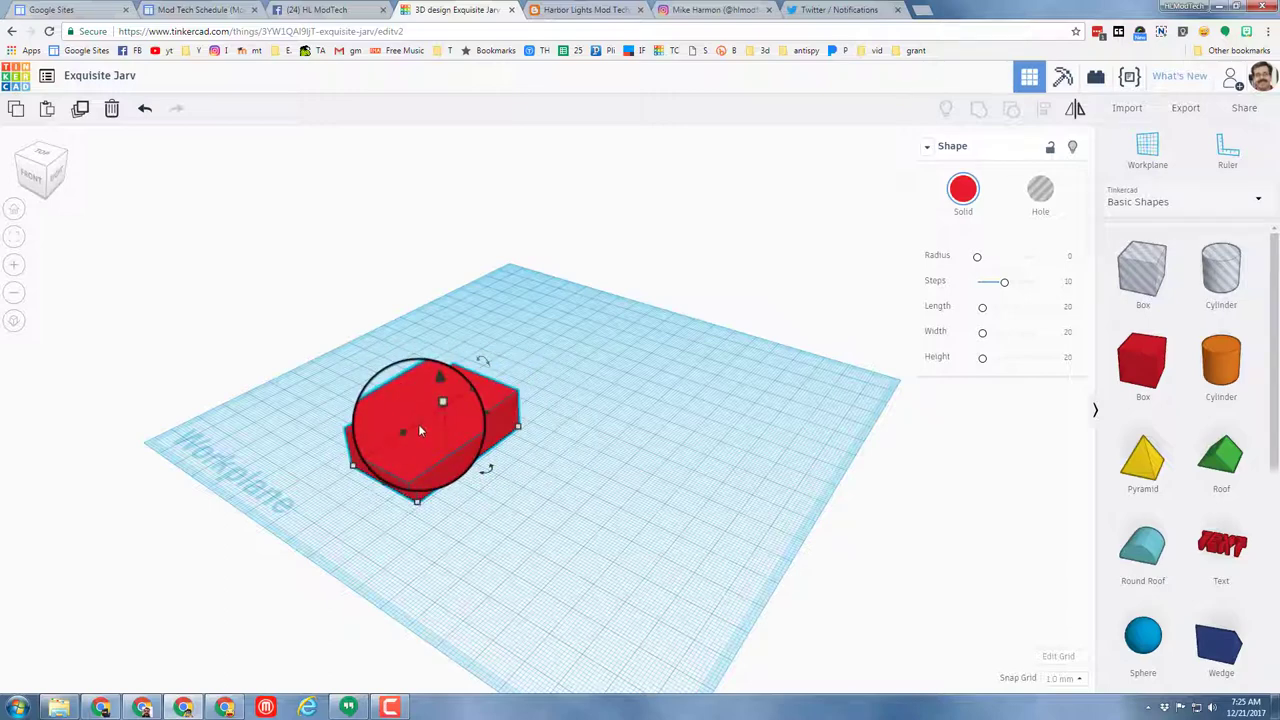
- Set a workplane on the box's top face and add a wedge onto it
{"action": "key", "text": "w"}
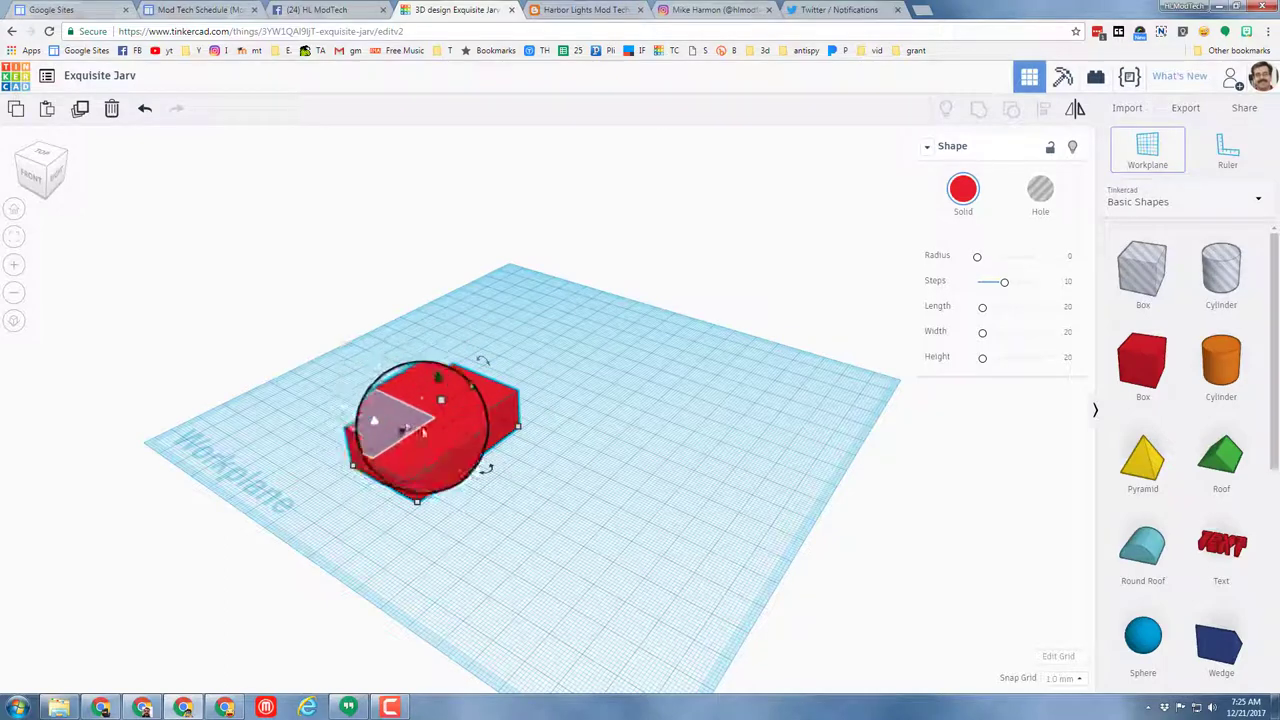
{"action": "left_click", "coordinate": [422, 428]}
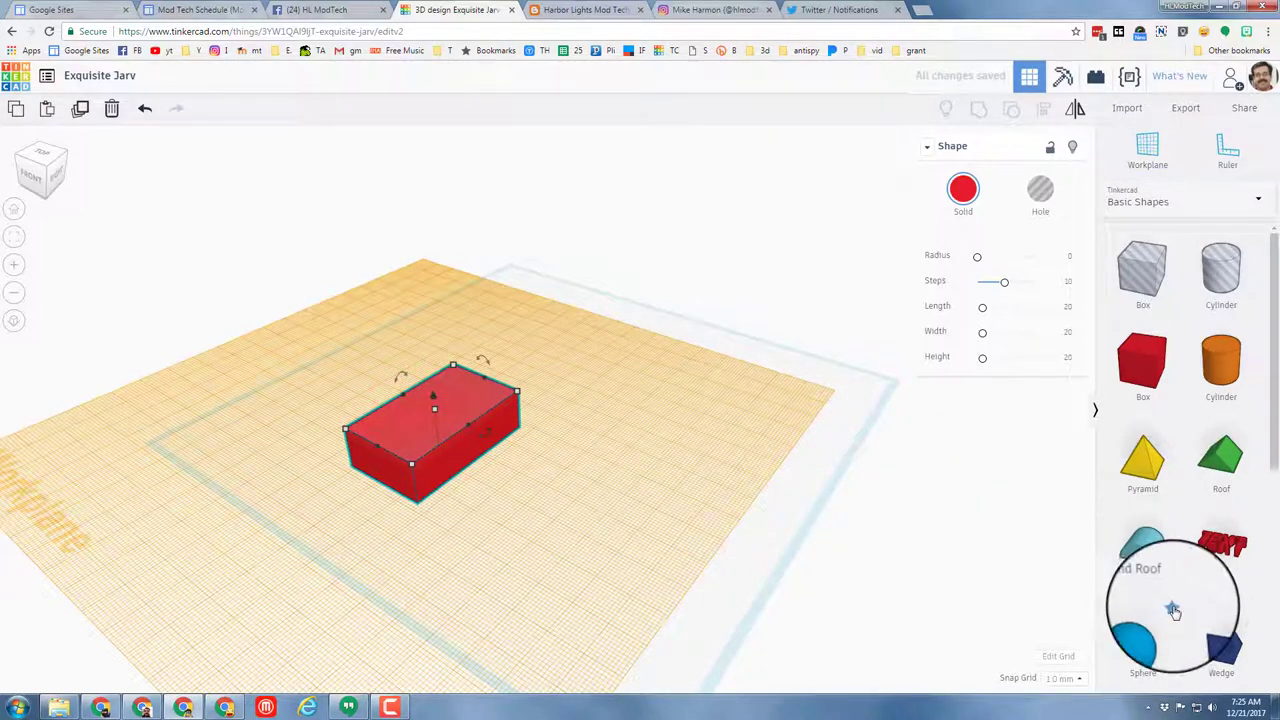
{"action": "left_click_drag", "start_coordinate": [1230, 642], "coordinate": [454, 401]}
- Move the blue wedge over the box and tilt it to a windshield angle
{"action": "right_click_drag", "start_coordinate": [249, 433], "coordinate": [499, 546]}
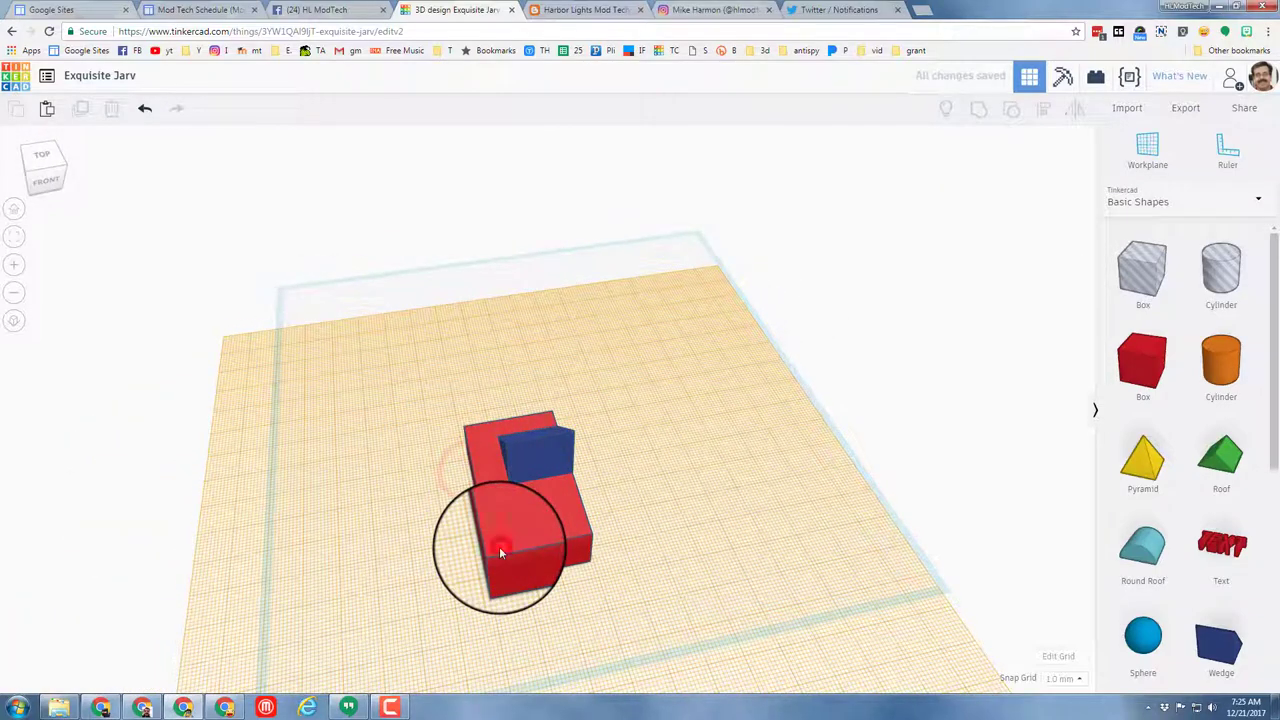
{"action": "left_click", "coordinate": [499, 546]}
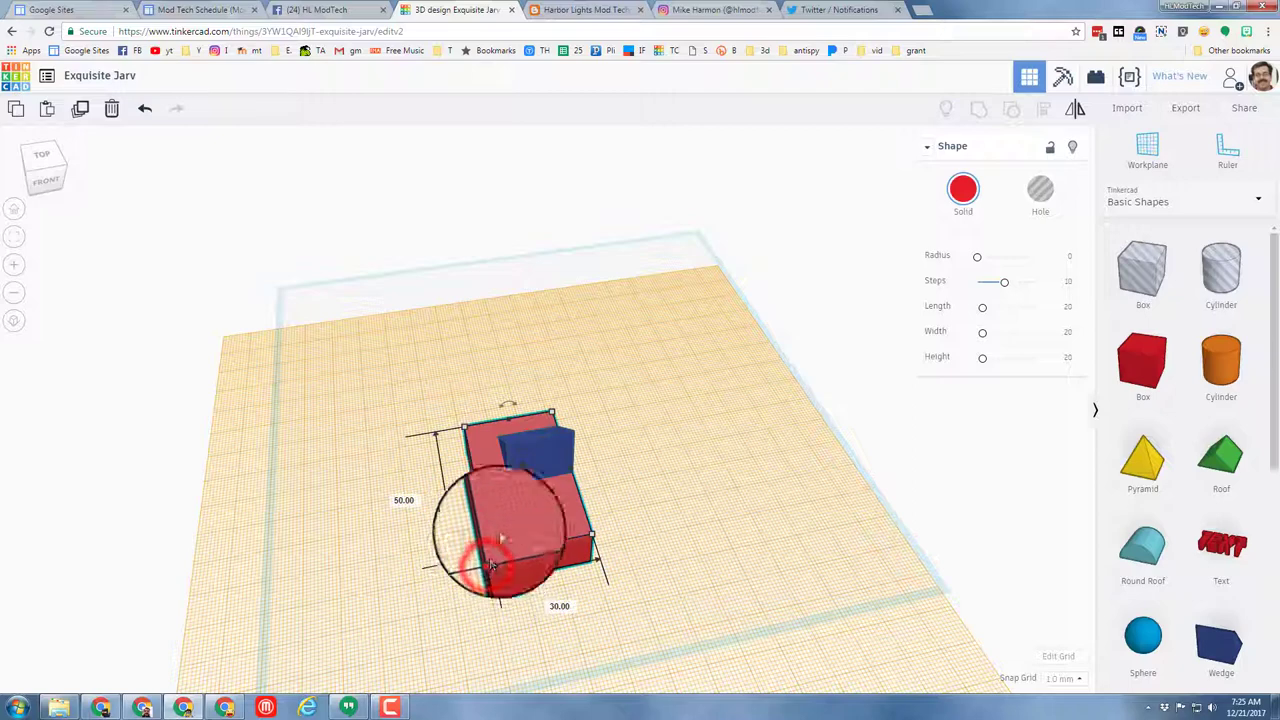
{"action": "left_click", "coordinate": [513, 484]}
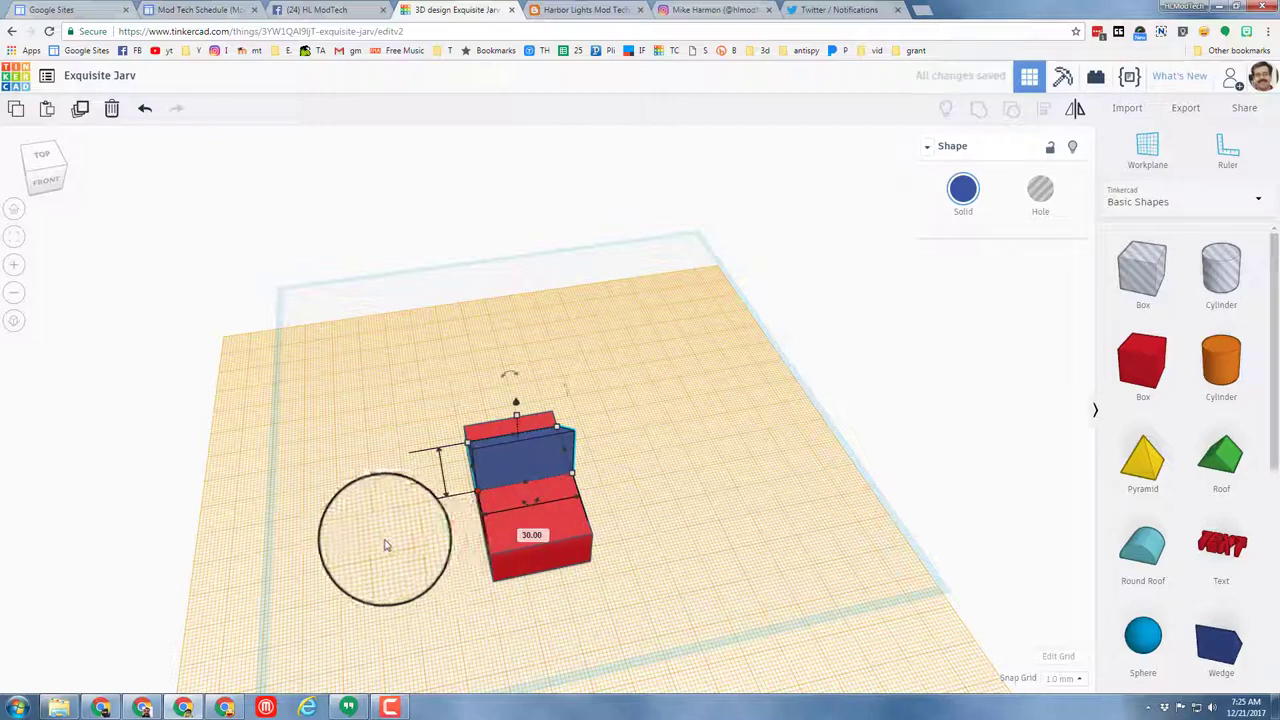
{"action": "left_click", "coordinate": [26, 158]}
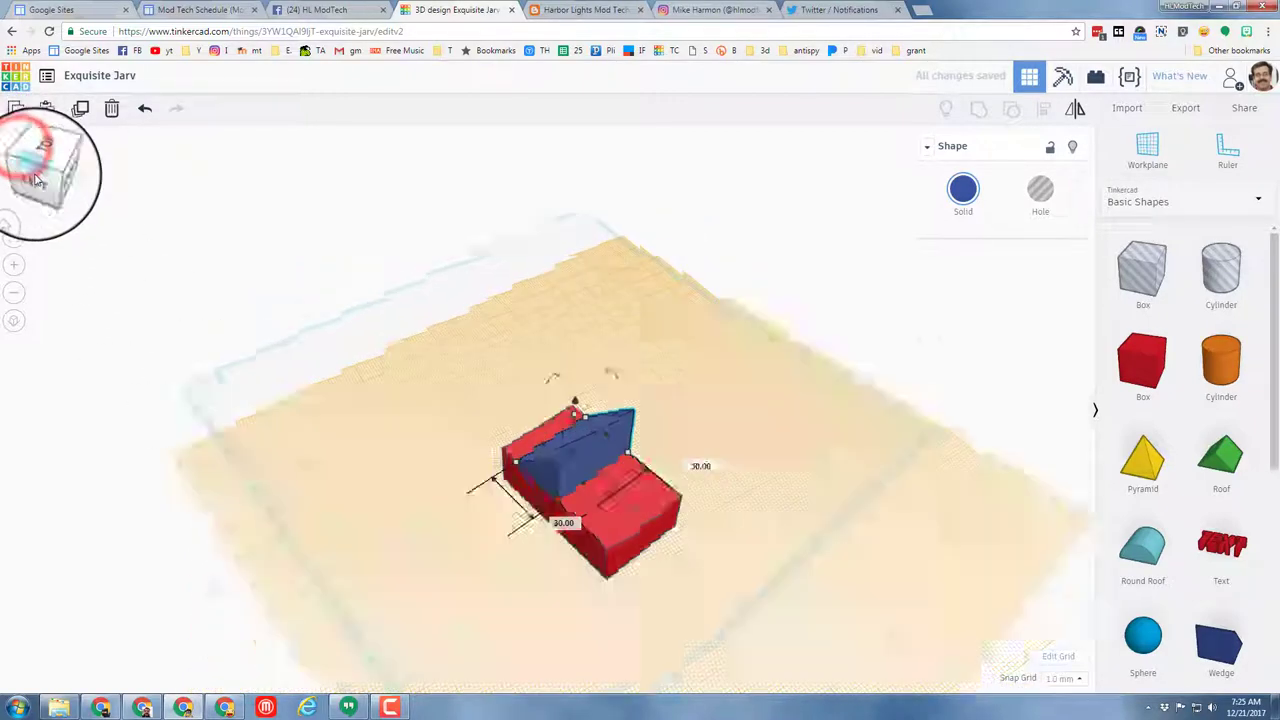
{"action": "left_click_drag", "start_coordinate": [644, 401], "coordinate": [697, 395]}
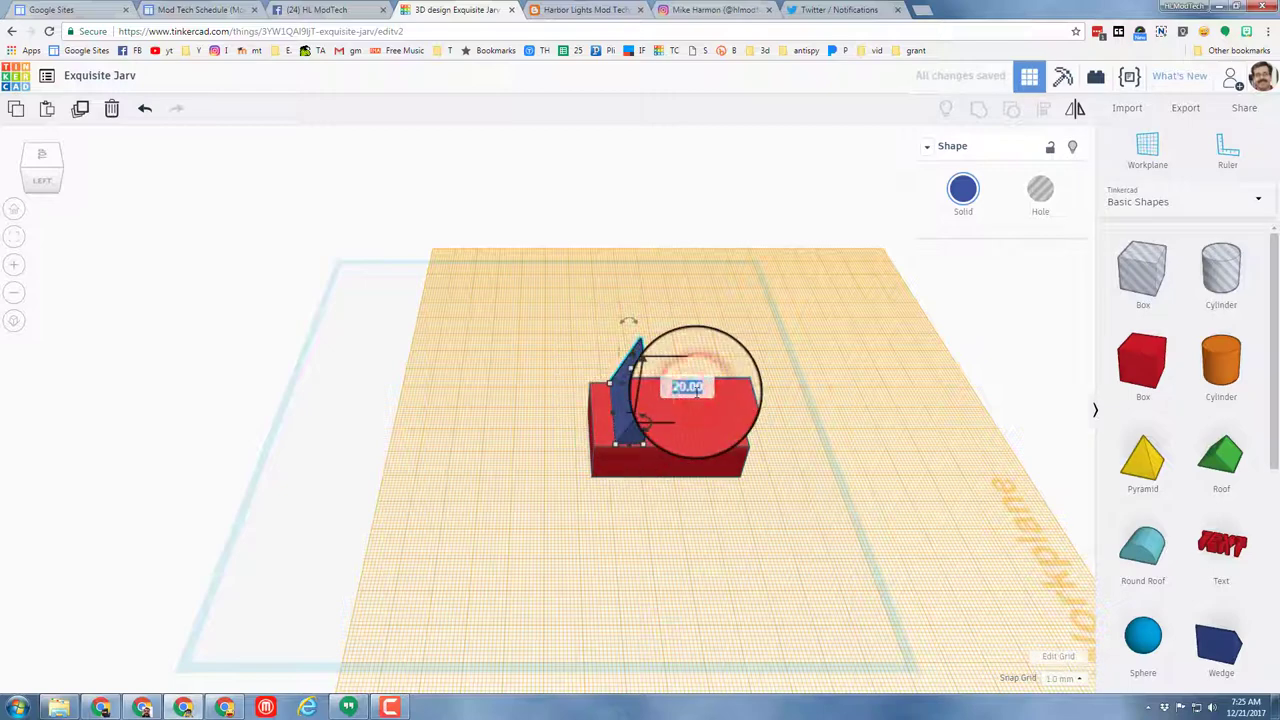
{"action": "left_click_drag", "start_coordinate": [697, 395], "coordinate": [697, 396]}
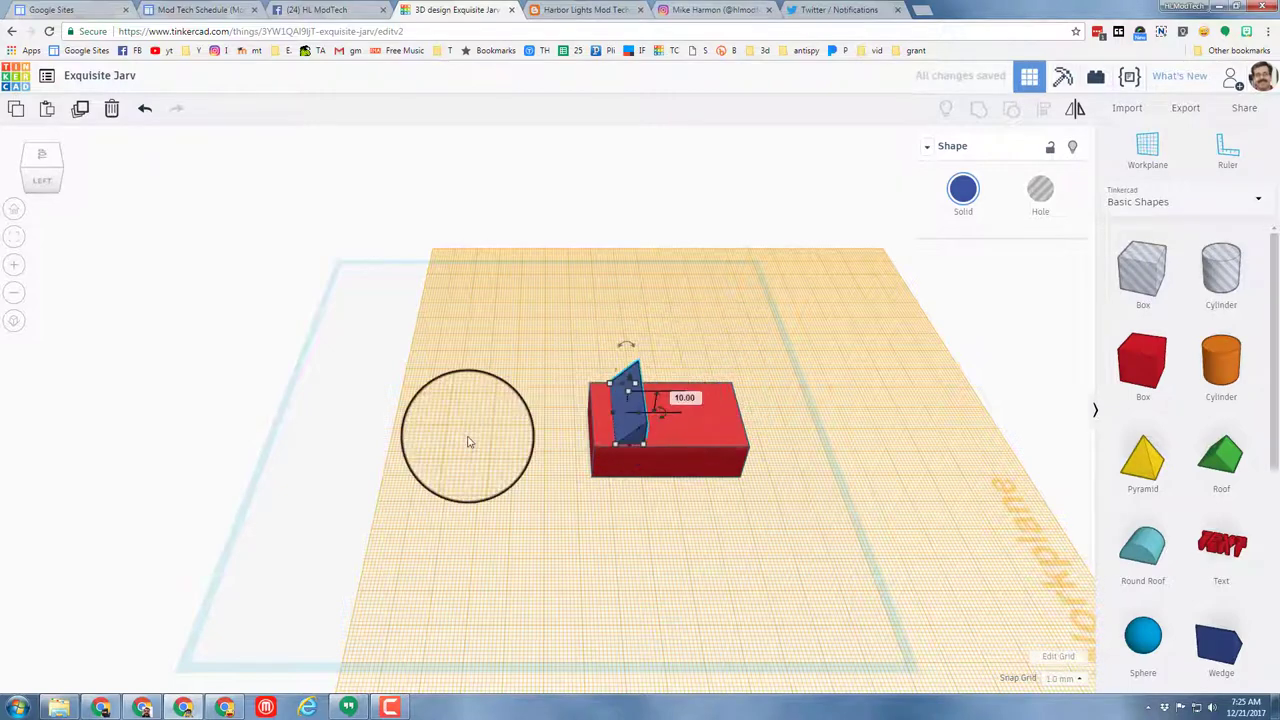
{"action": "right_click_drag", "start_coordinate": [623, 465], "coordinate": [40, 190]}
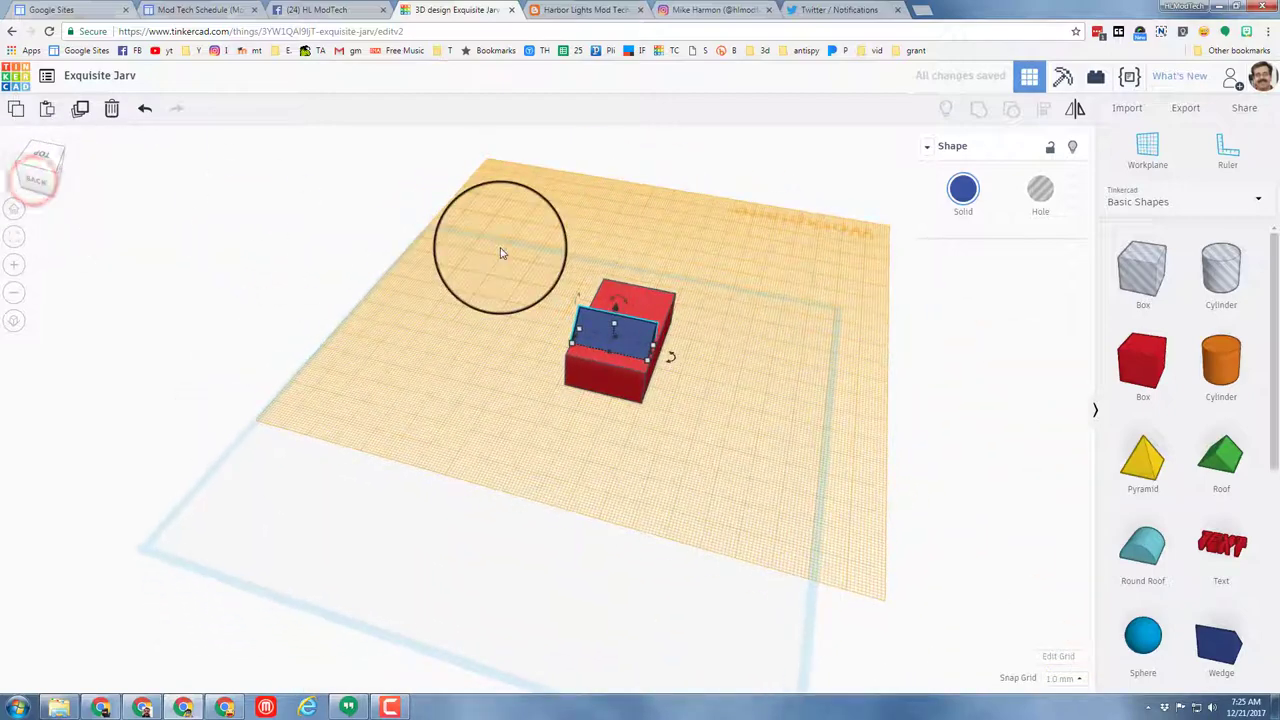
- Align the box and wedge so the windshield is centred across the box
{"action": "left_click_drag", "start_coordinate": [501, 251], "coordinate": [726, 440]}
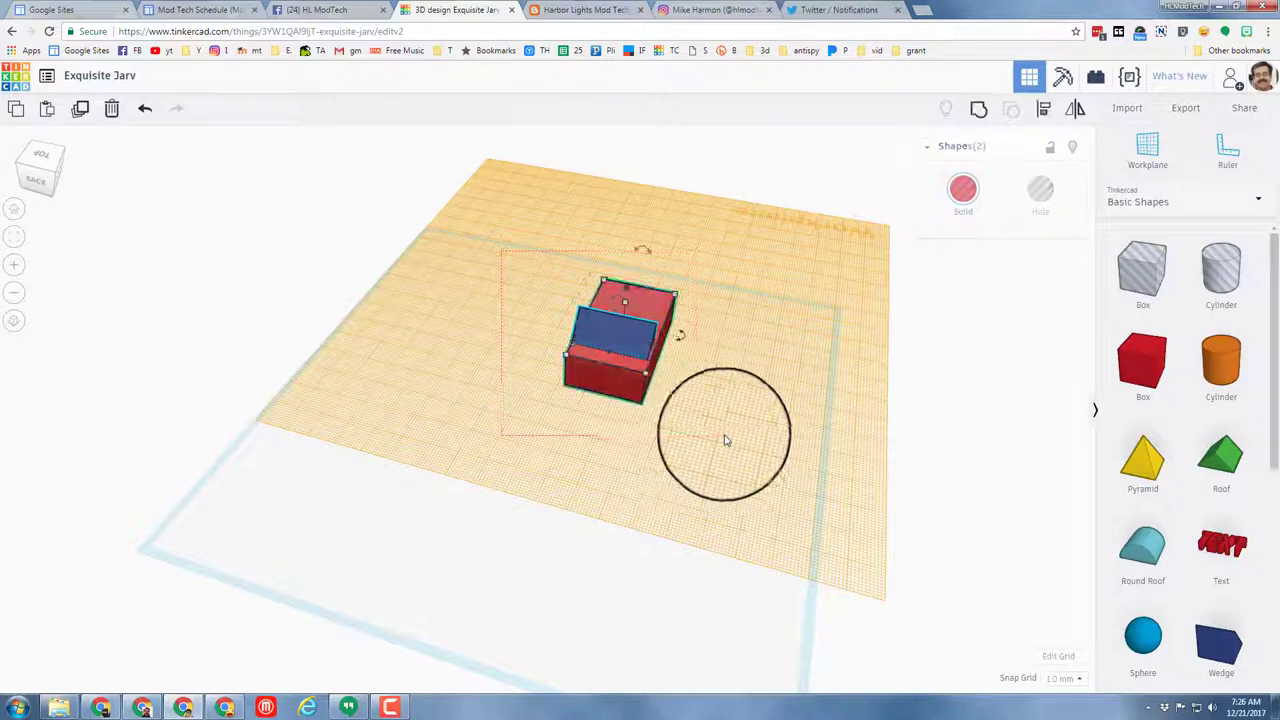
{"action": "left_click", "coordinate": [1041, 113]}
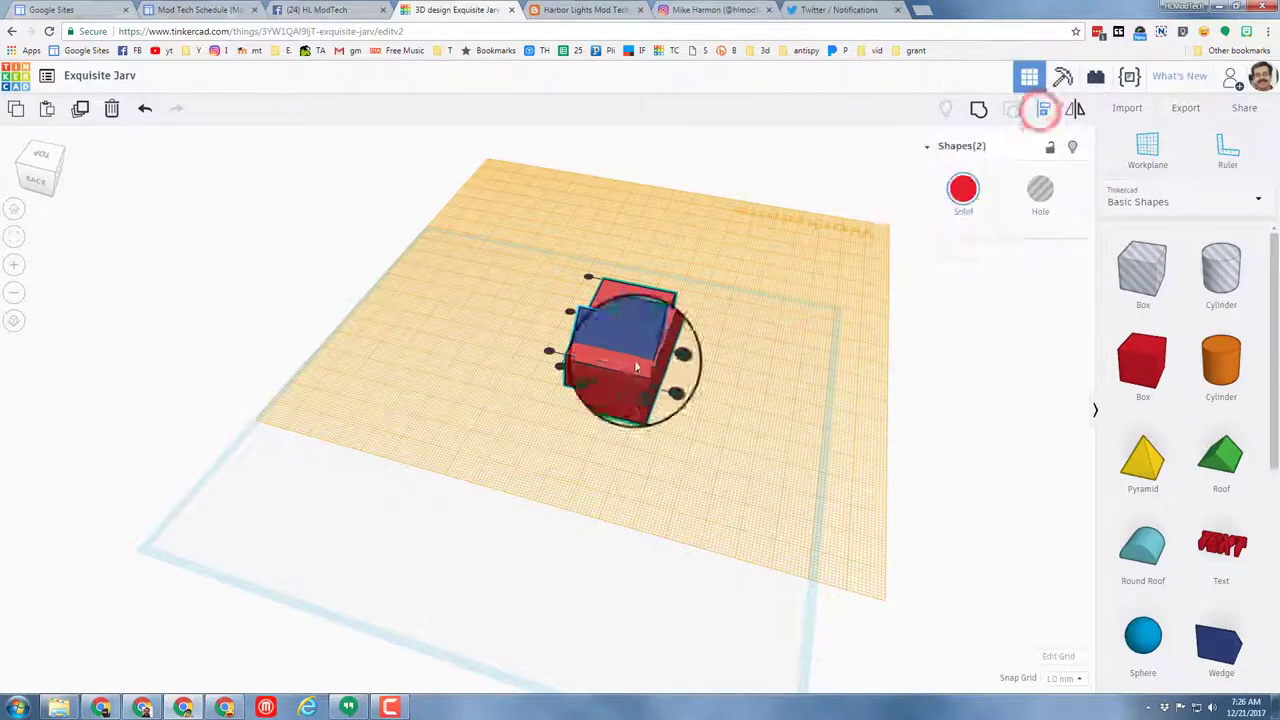
{"action": "left_click", "coordinate": [600, 378]}
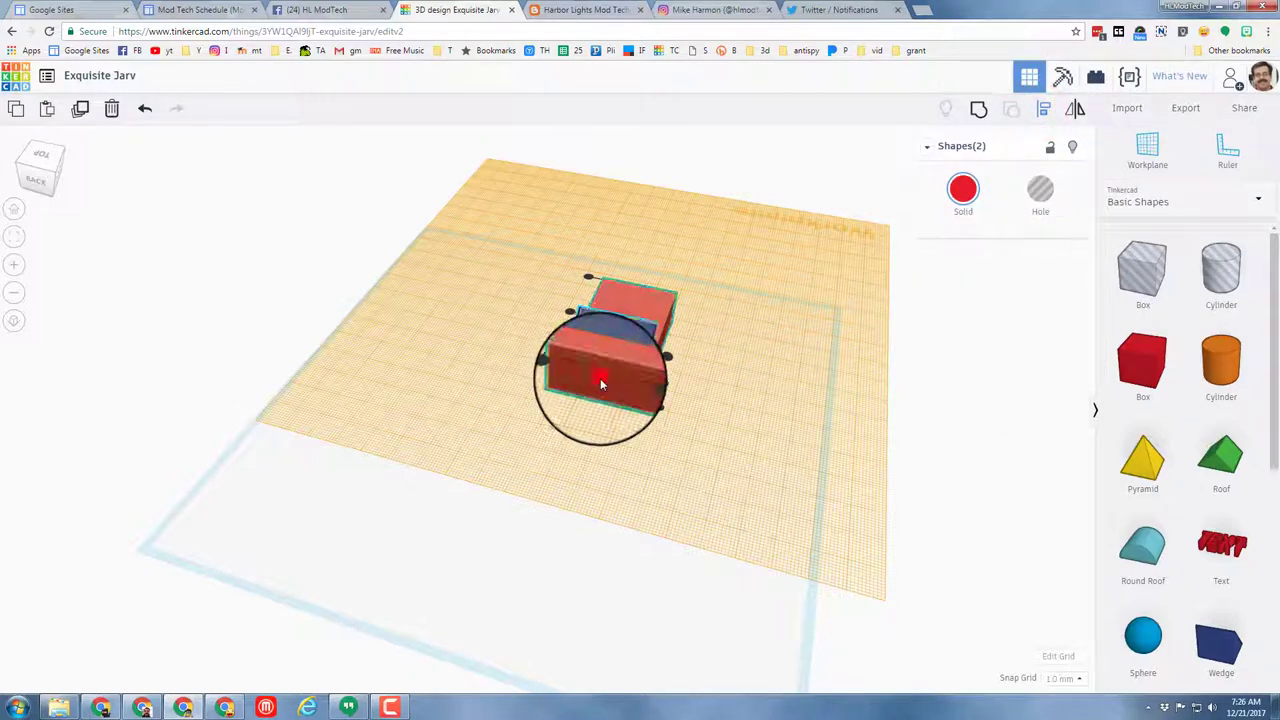
{"action": "left_click", "coordinate": [686, 423]}
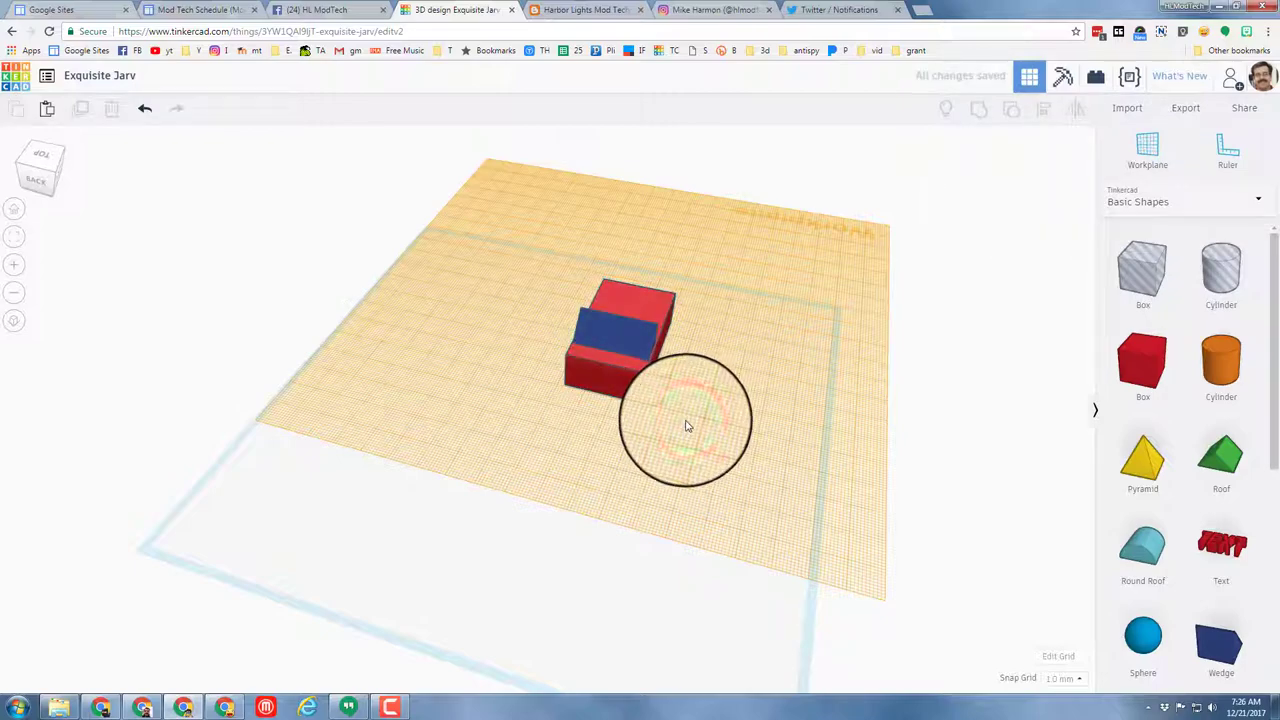
{"action": "right_click_drag", "start_coordinate": [686, 427], "coordinate": [800, 477]}
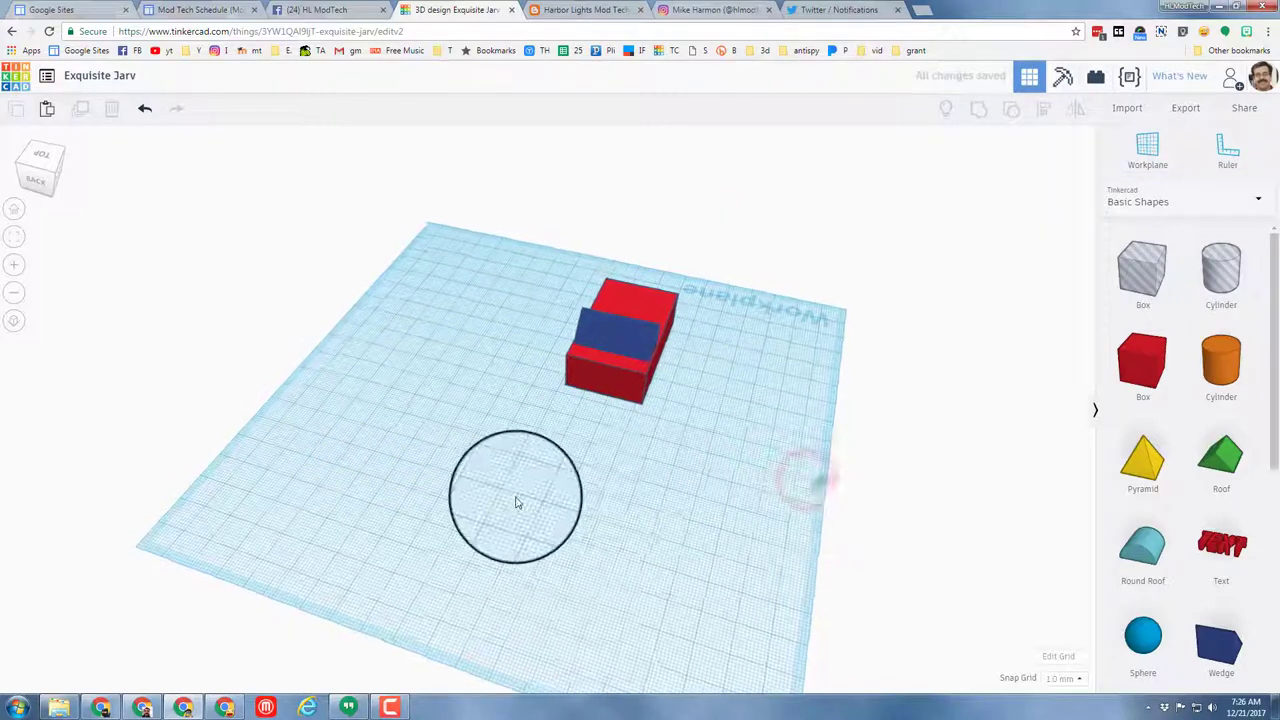
{"action": "right_click_drag", "start_coordinate": [517, 503], "coordinate": [573, 470]}
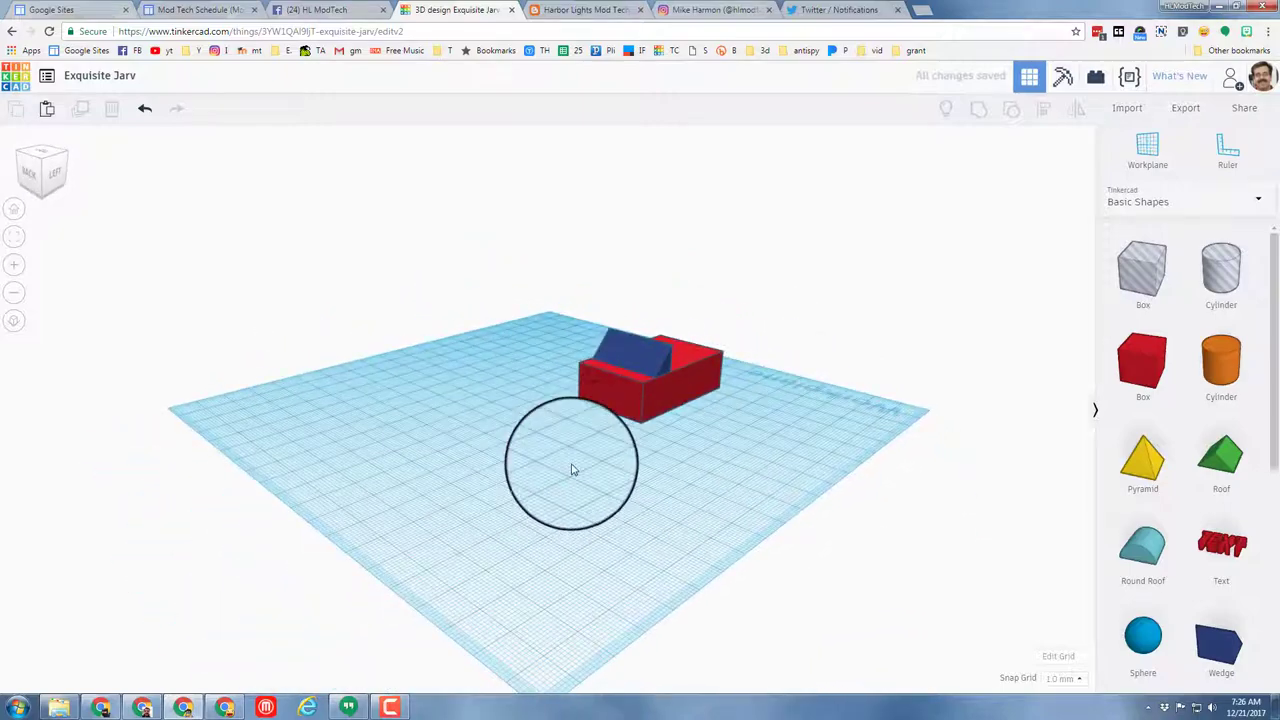
- Set a workplane on the box's front face, add a Round Roof, and rotate it 90°
{"action": "key", "text": "w"}
{"action": "left_click", "coordinate": [612, 393]}
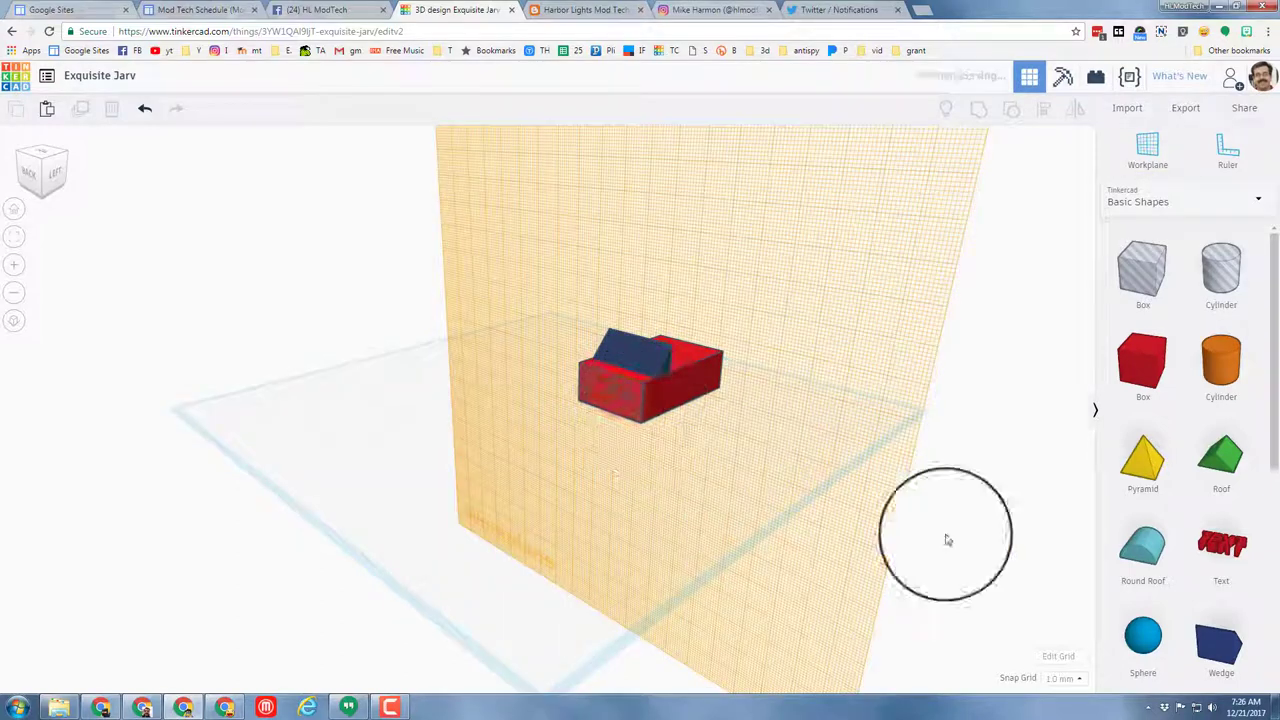
{"action": "left_click_drag", "start_coordinate": [1133, 540], "coordinate": [604, 400]}
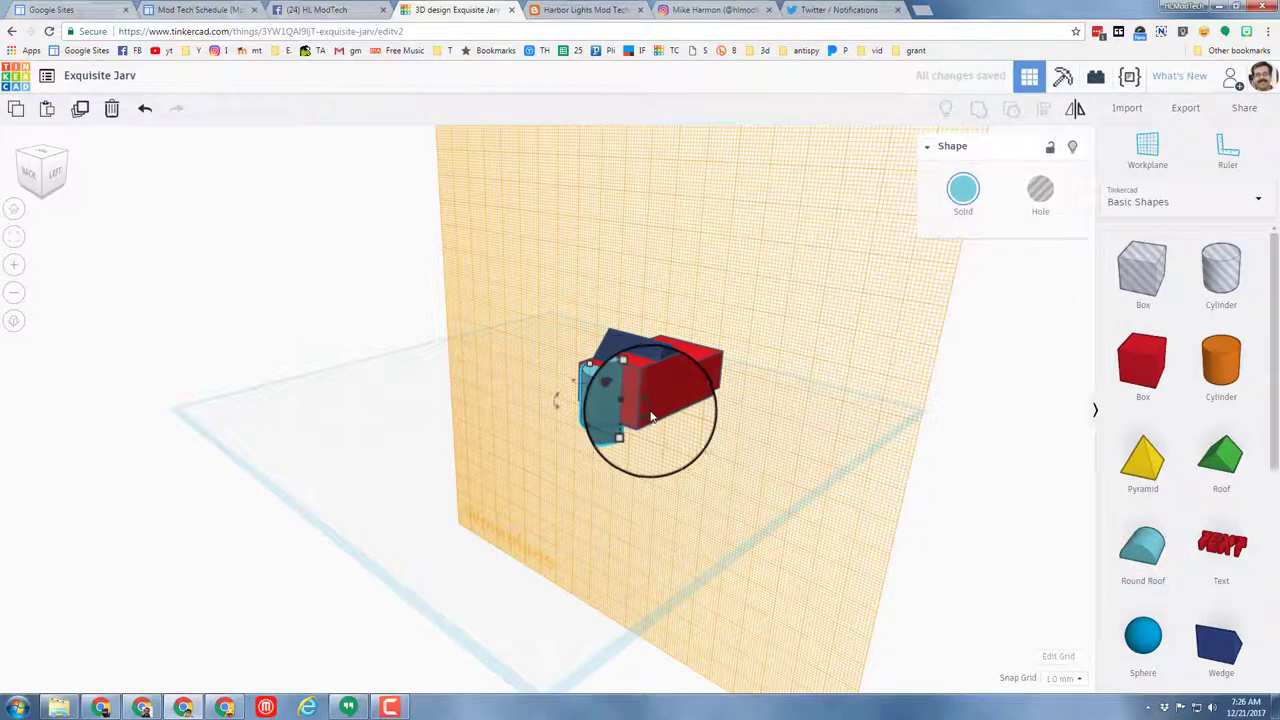
{"action": "left_click", "coordinate": [31, 174]}
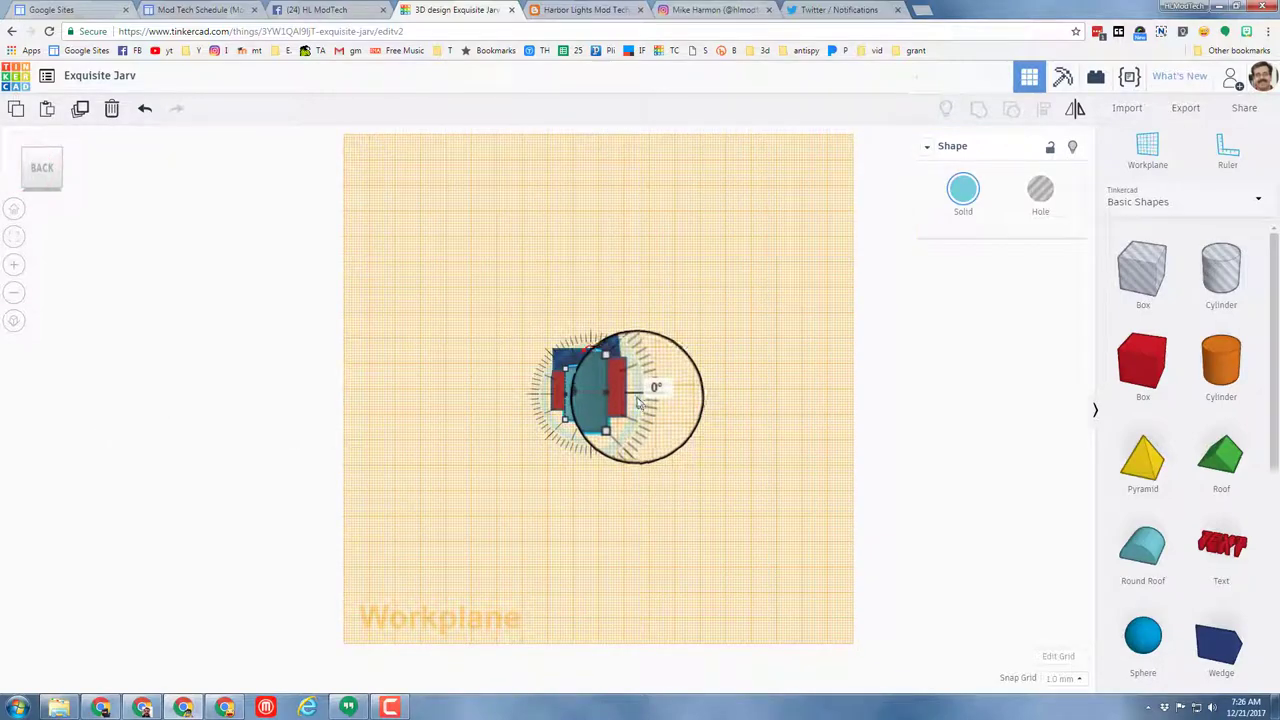
{"action": "left_click_drag", "start_coordinate": [640, 402], "coordinate": [584, 326]}
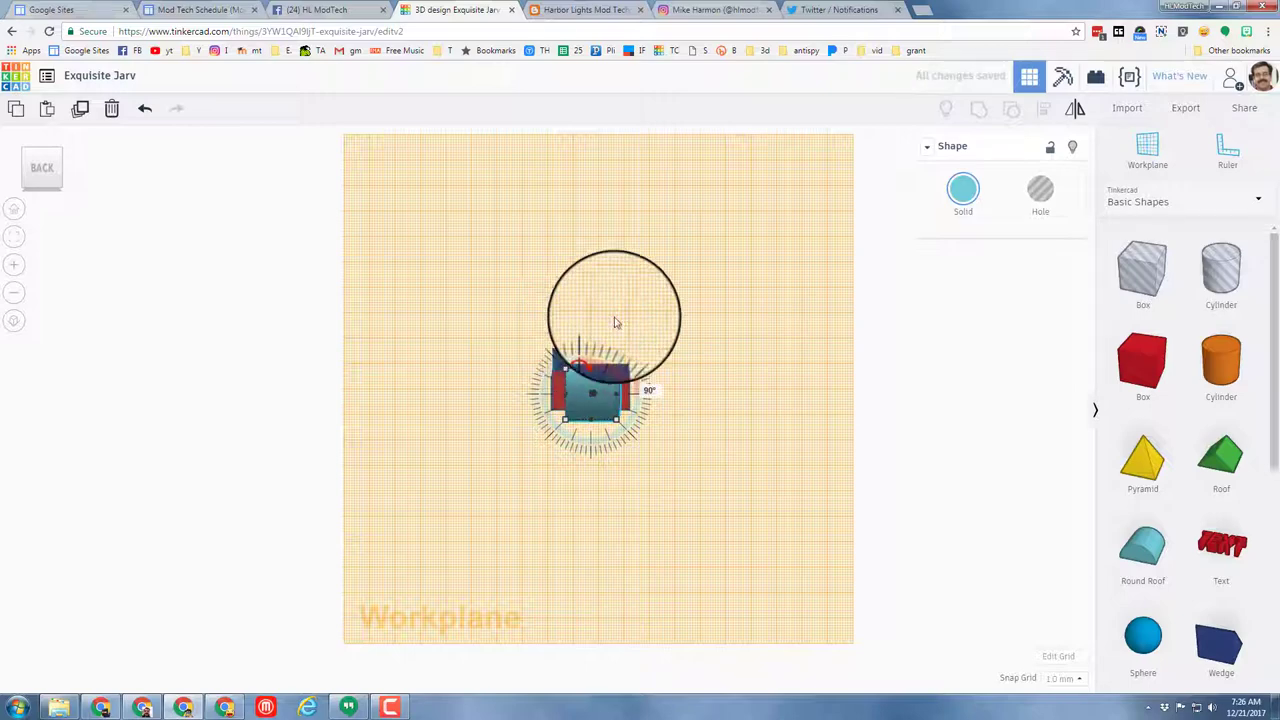
- Set the Round Roof's height to 15 and inspect the car's front
{"action": "right_click_drag", "start_coordinate": [743, 434], "coordinate": [597, 471]}
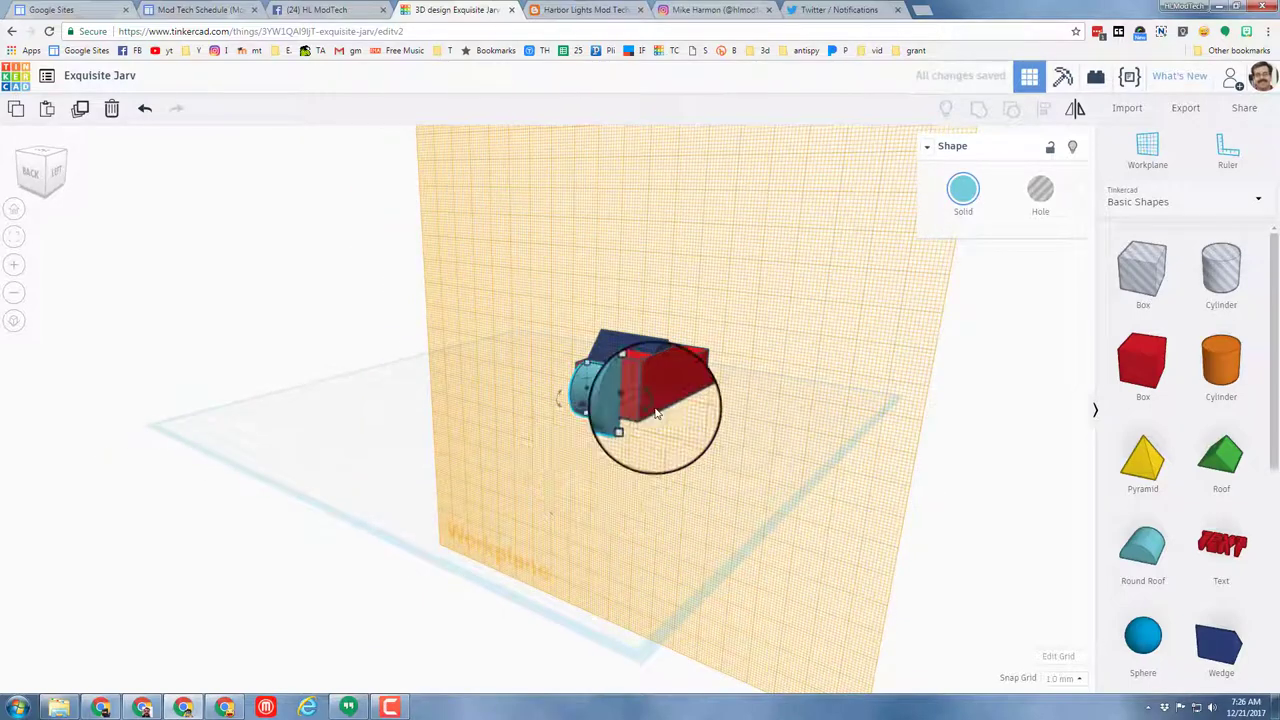
{"action": "left_click", "coordinate": [631, 400]}
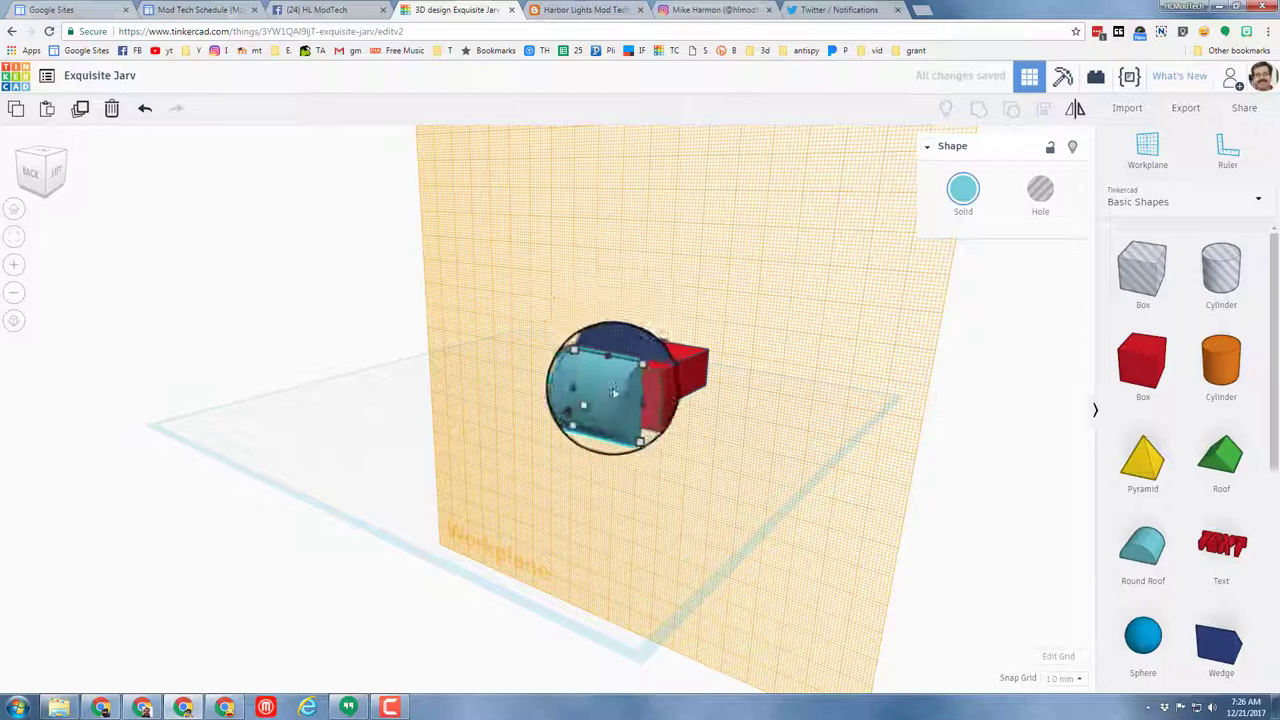
{"action": "mouse_move", "coordinate": [620, 313]}
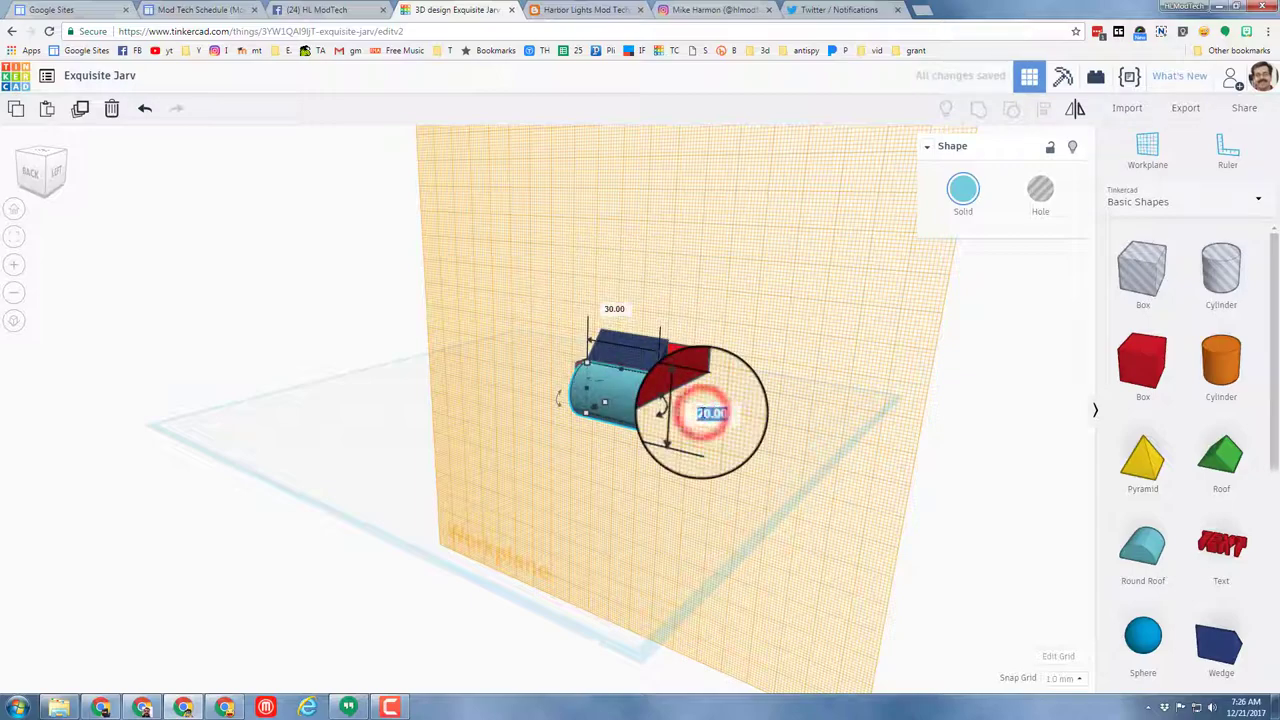
{"action": "key", "text": "Return"}
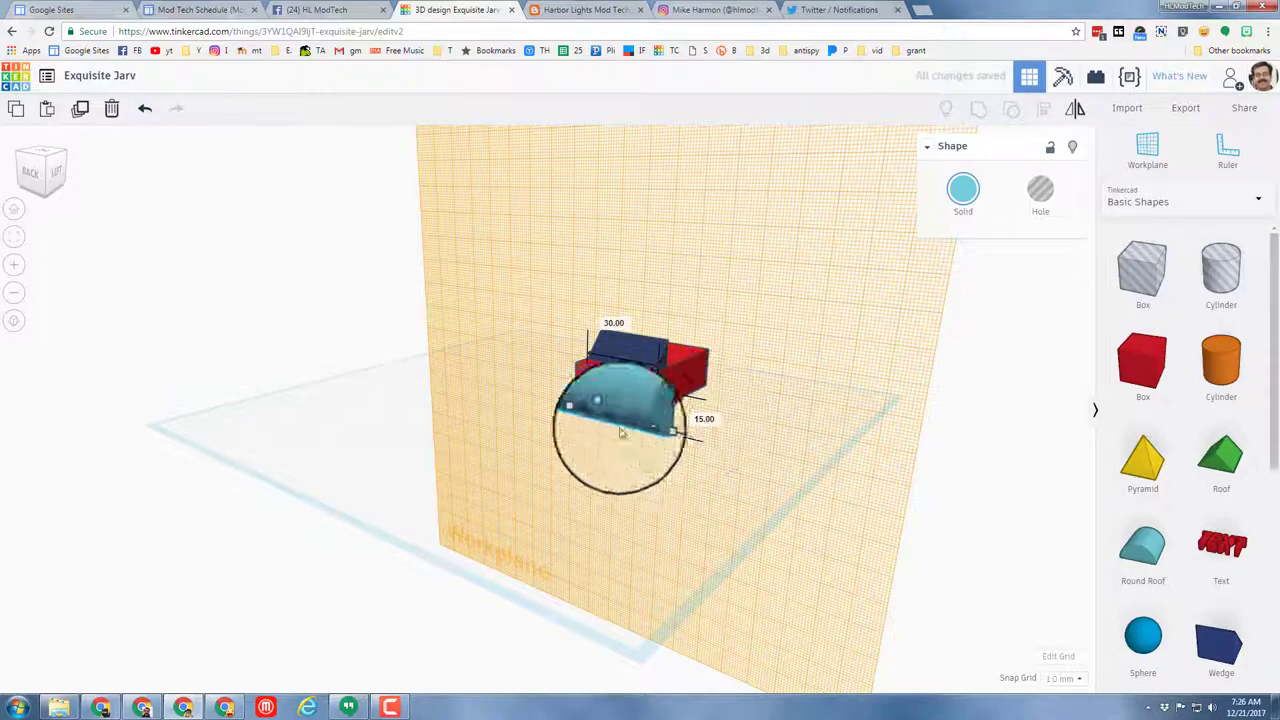
{"action": "right_click_drag", "start_coordinate": [677, 457], "coordinate": [707, 473]}
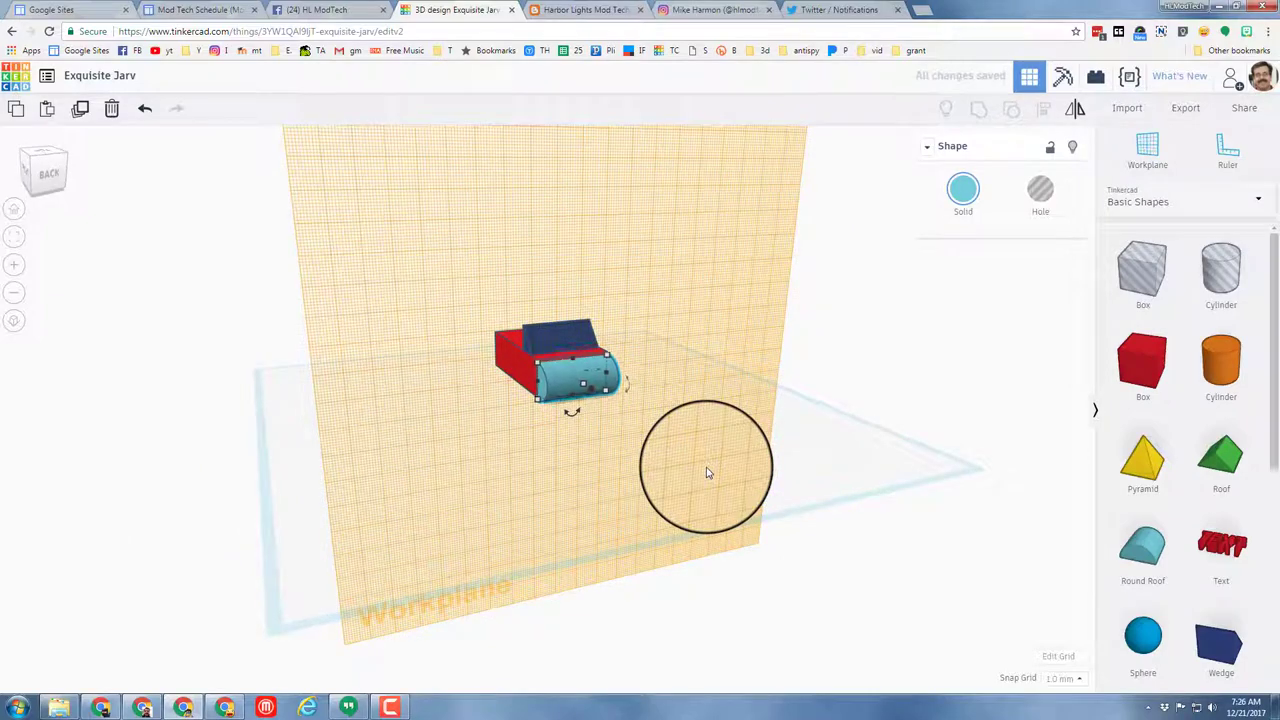
{"action": "right_click_drag", "start_coordinate": [707, 473], "coordinate": [1088, 452]}
{"action": "scroll", "coordinate": [569, 403], "scroll_direction": "up", "scroll_amount": 3}
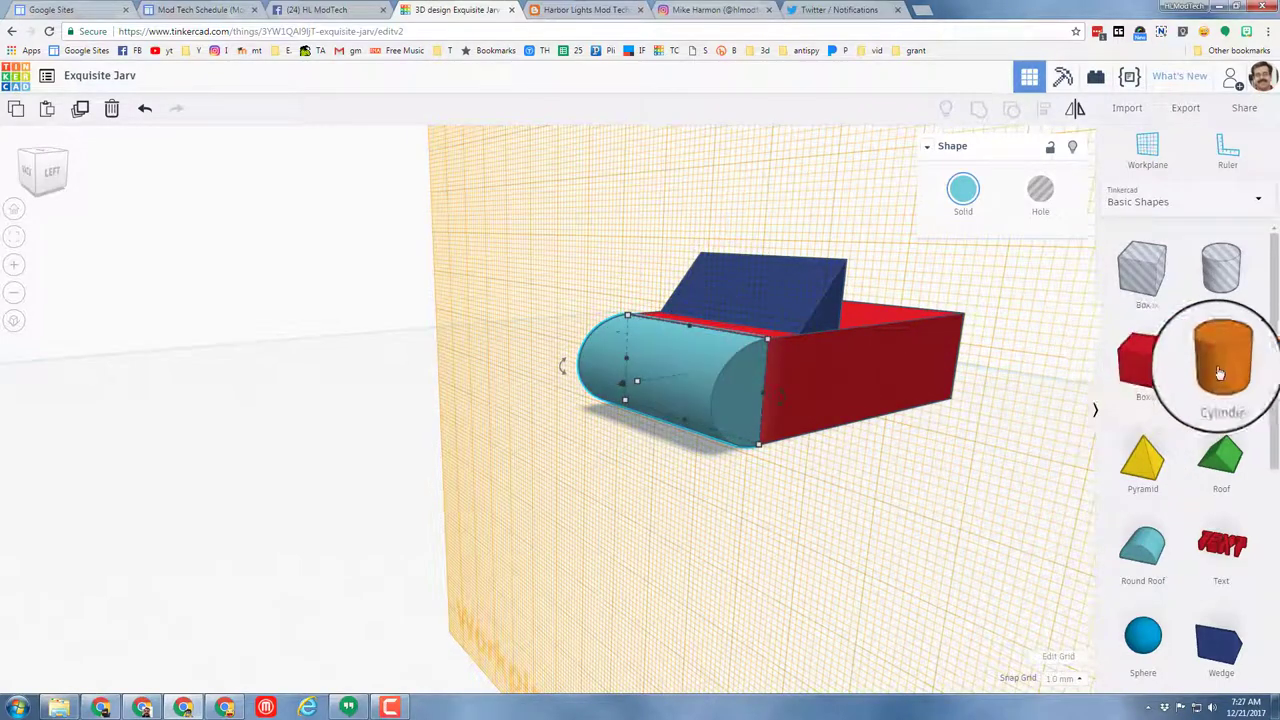
- Add a cylinder to the car's front, size it 8 × 8, and make it a hole
{"action": "left_click_drag", "start_coordinate": [1221, 360], "coordinate": [720, 330]}
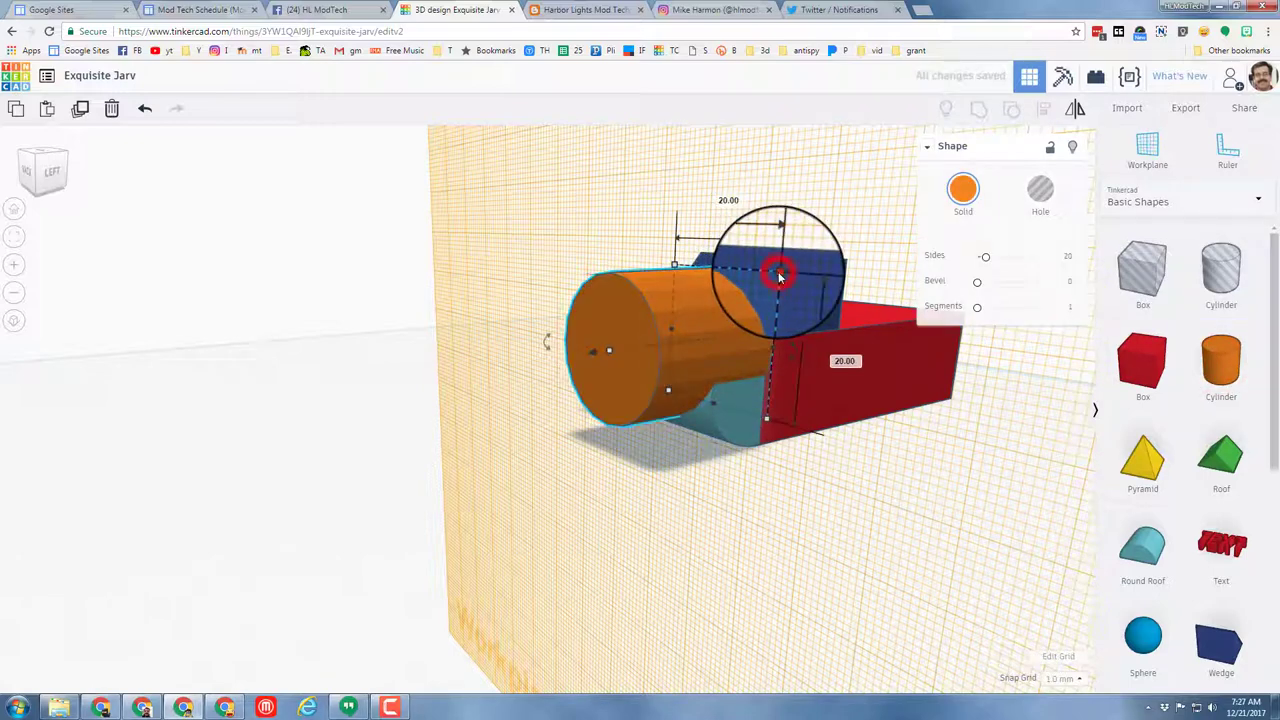
{"action": "left_click", "coordinate": [729, 200]}
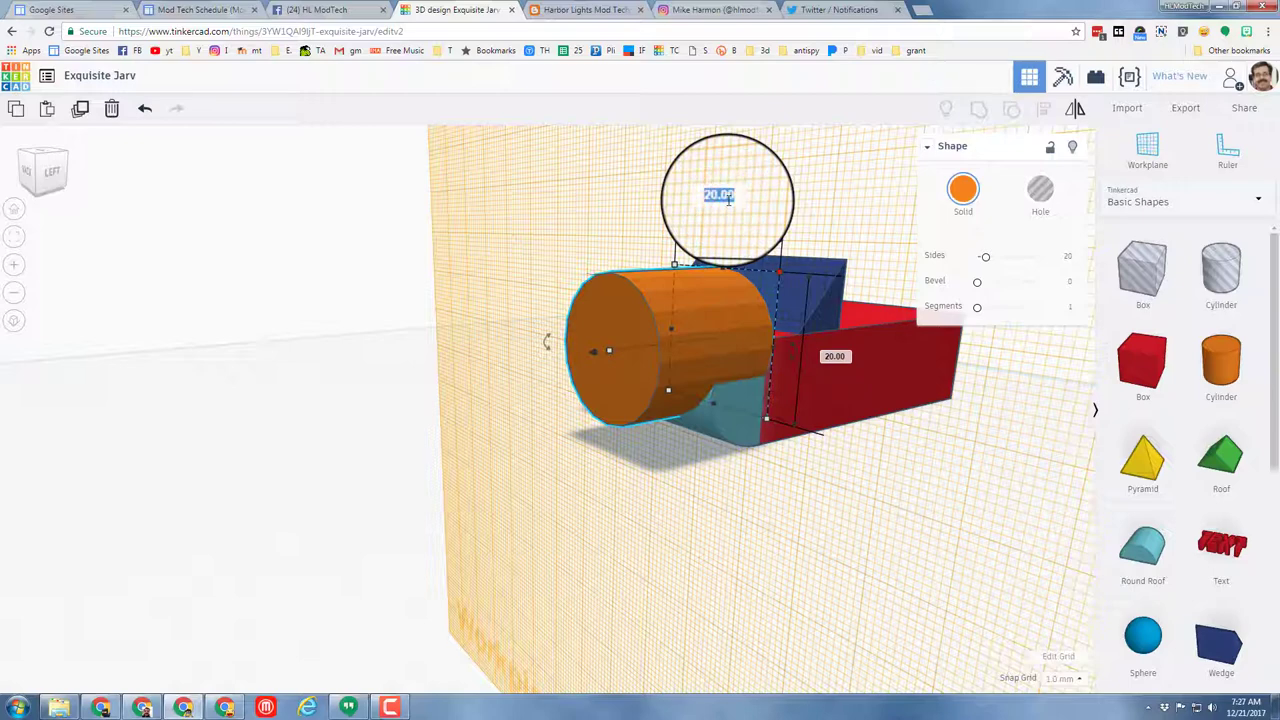
{"action": "key", "text": "Return"}
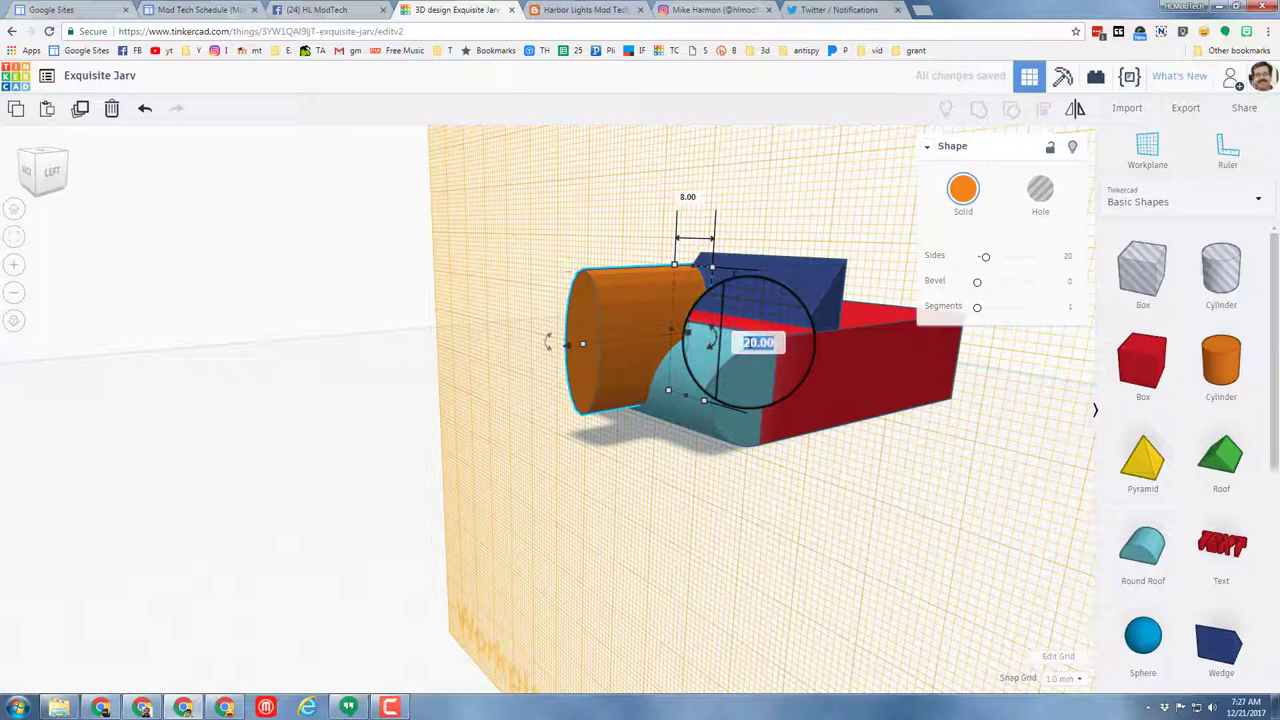
{"action": "left_click", "coordinate": [755, 342]}
{"action": "type", "text": "8"}
{"action": "key", "text": "Return"}
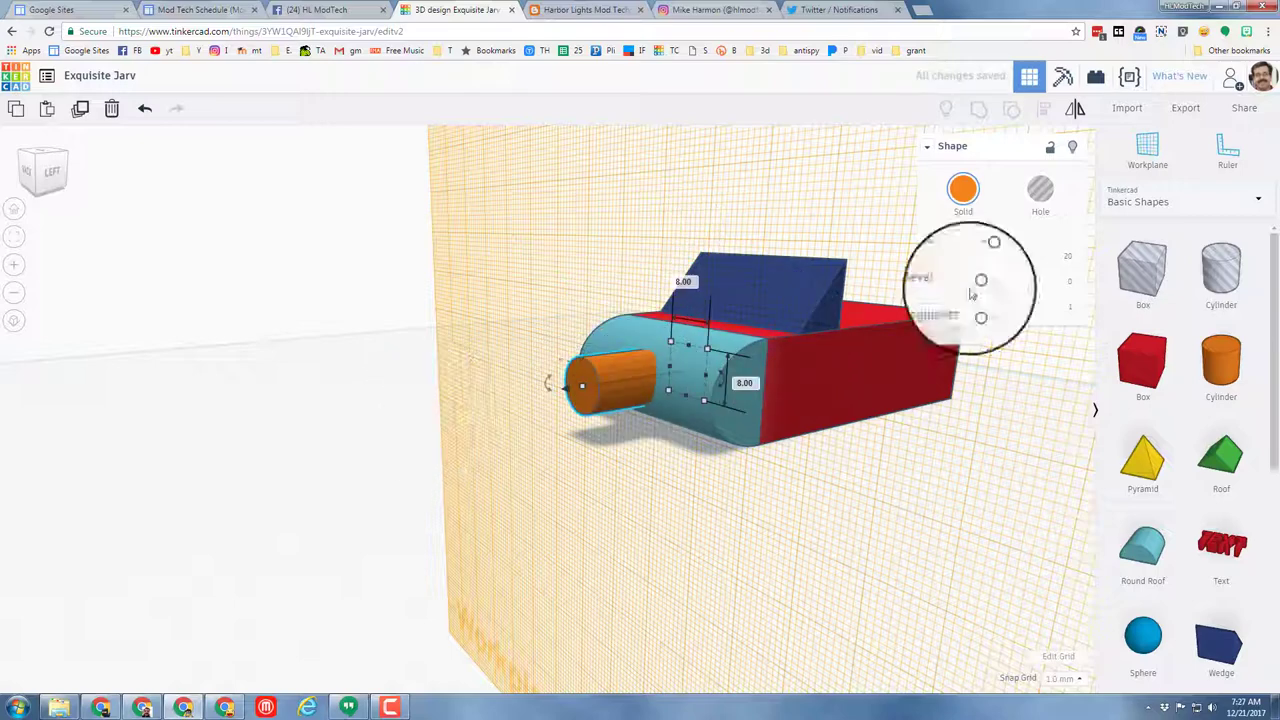
{"action": "left_click", "coordinate": [1050, 195]}
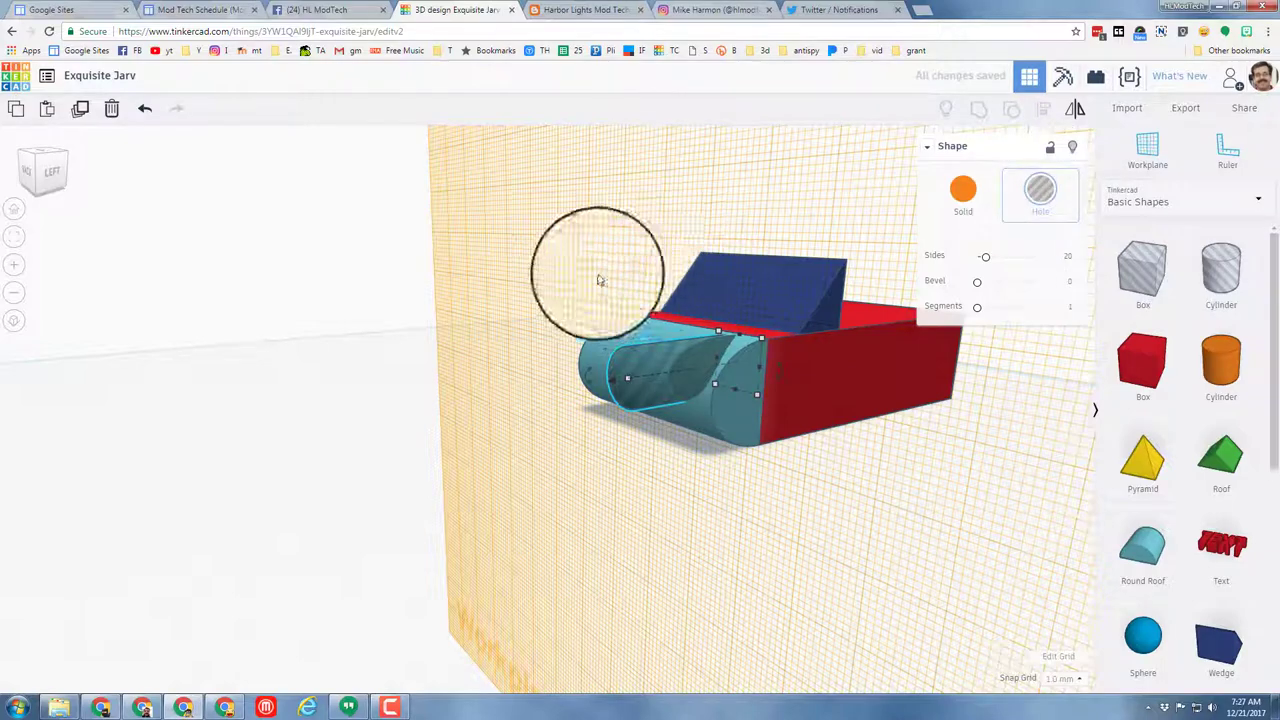
- Position the two headlight hole cylinders in the car's rounded front
{"action": "right_click_drag", "start_coordinate": [366, 380], "coordinate": [520, 391]}
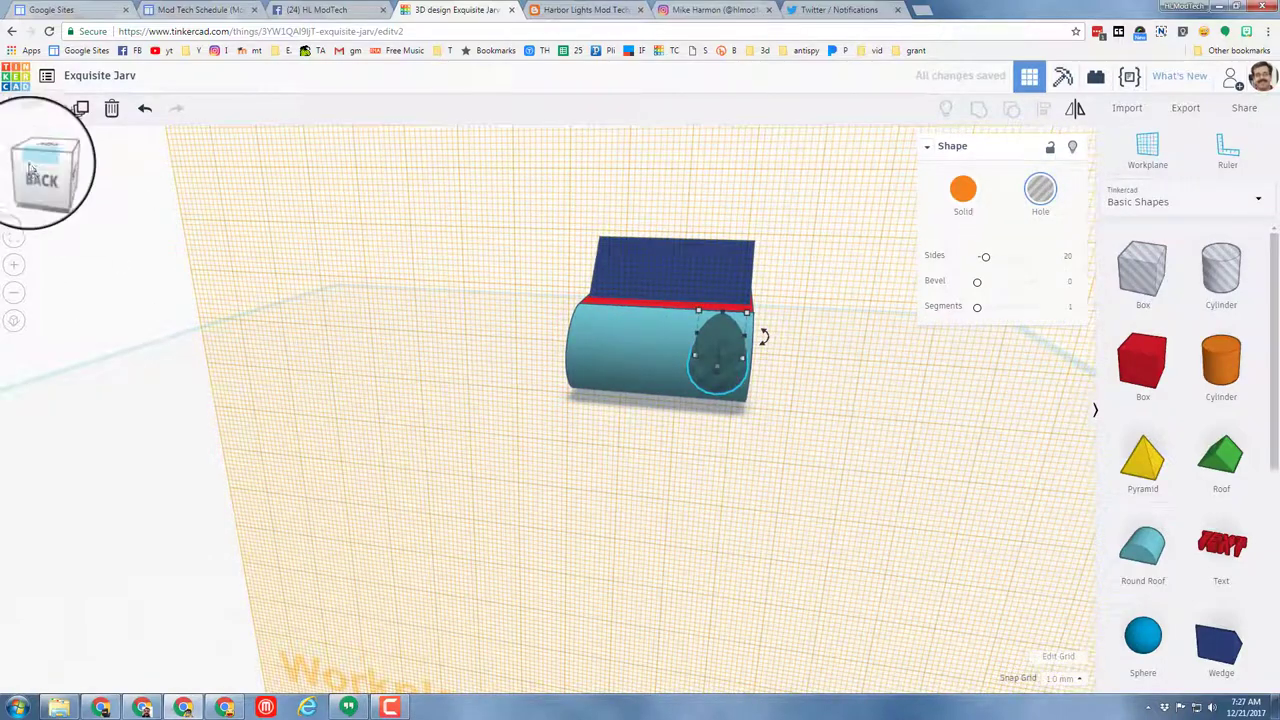
{"action": "left_click", "coordinate": [33, 176]}
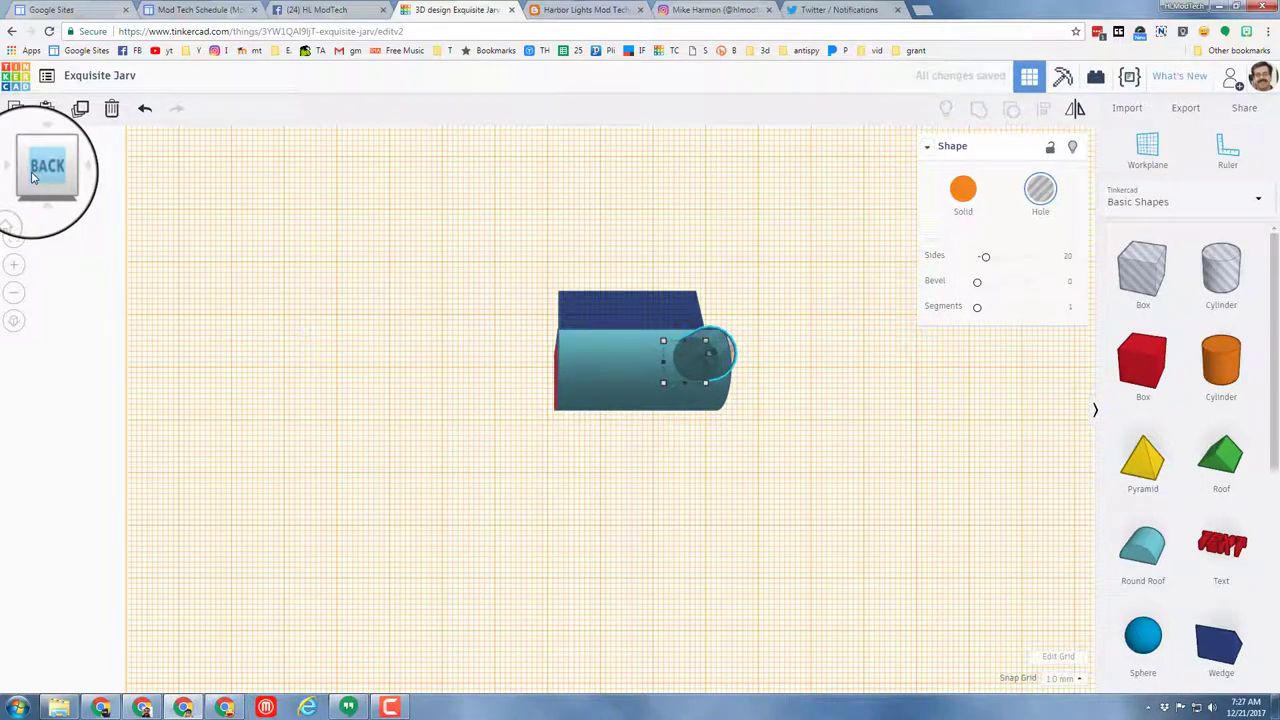
{"action": "key", "text": "Left"}
{"action": "key", "text": "Left"}
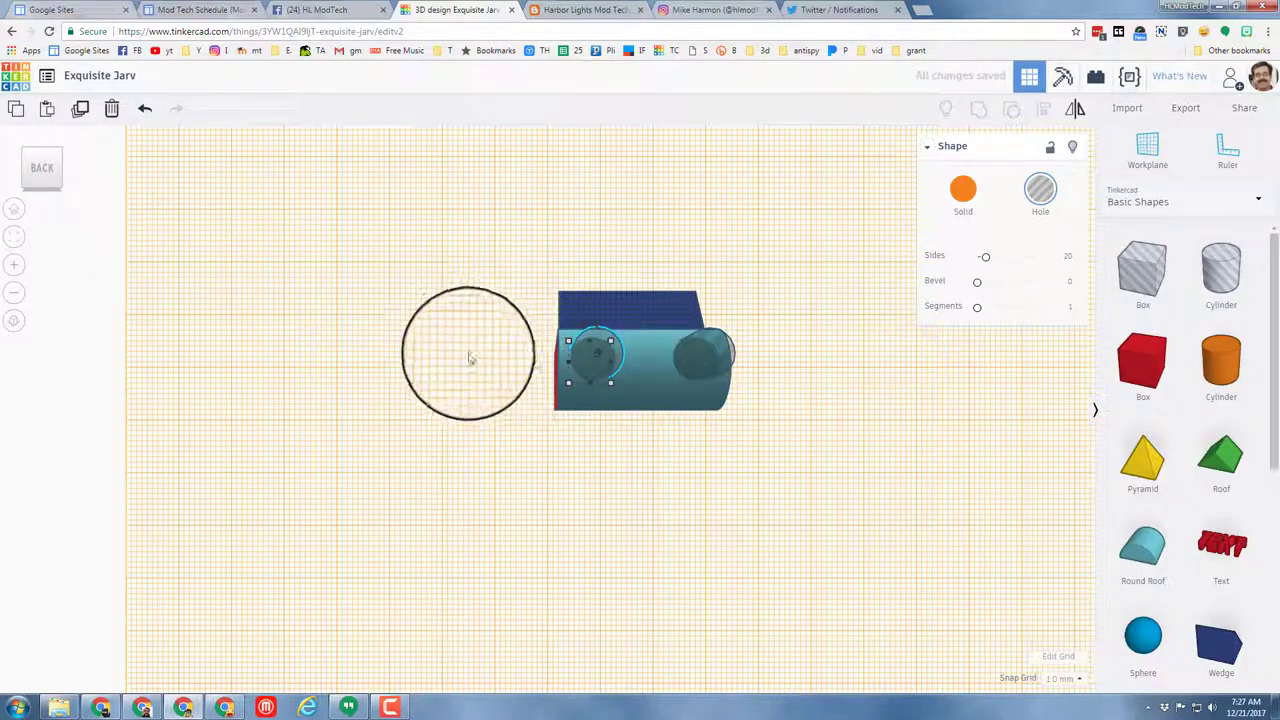
{"action": "right_click_drag", "start_coordinate": [466, 351], "coordinate": [410, 371]}
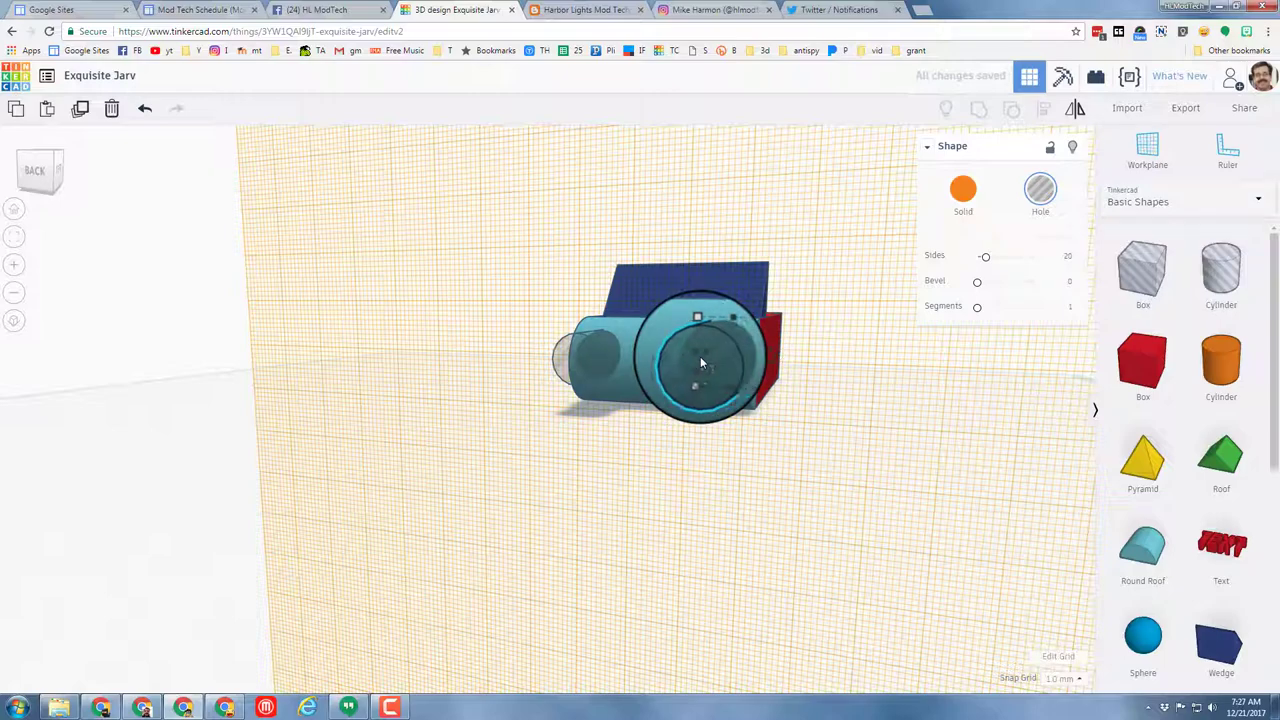
{"action": "right_click_drag", "start_coordinate": [646, 429], "coordinate": [582, 357]}
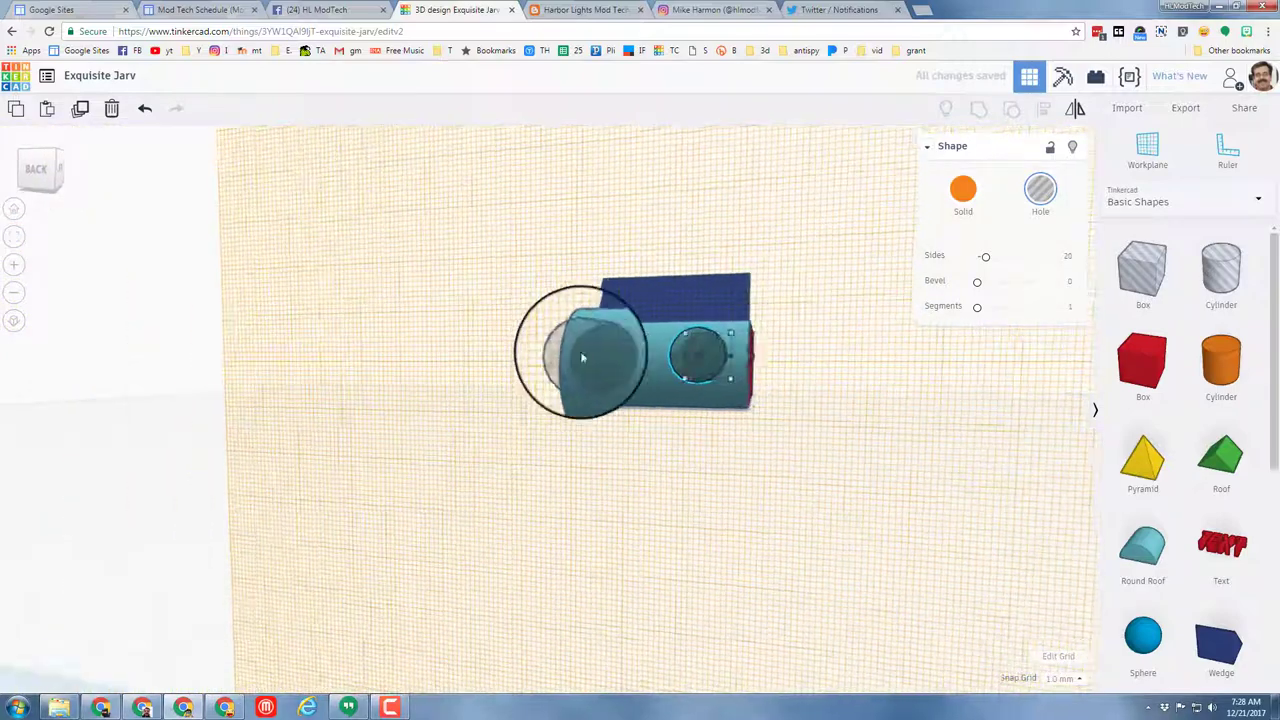
{"action": "left_click", "coordinate": [582, 357]}
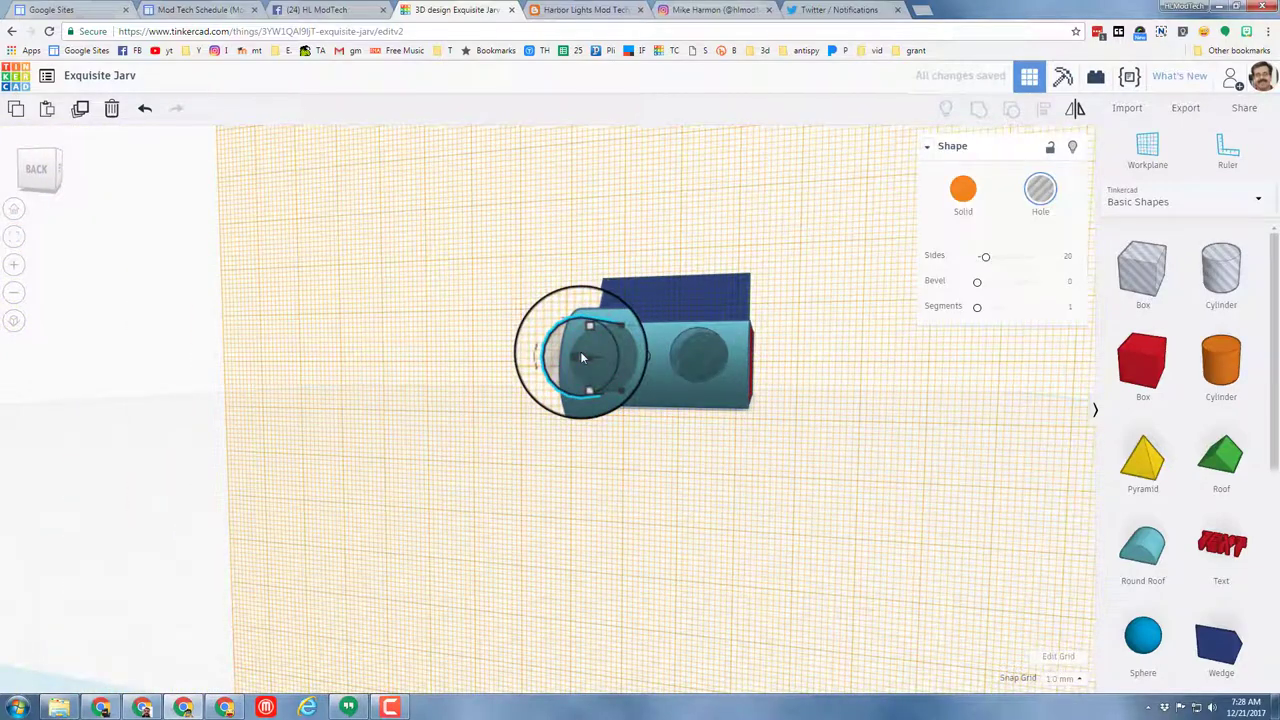
{"action": "key", "text": "Up"}
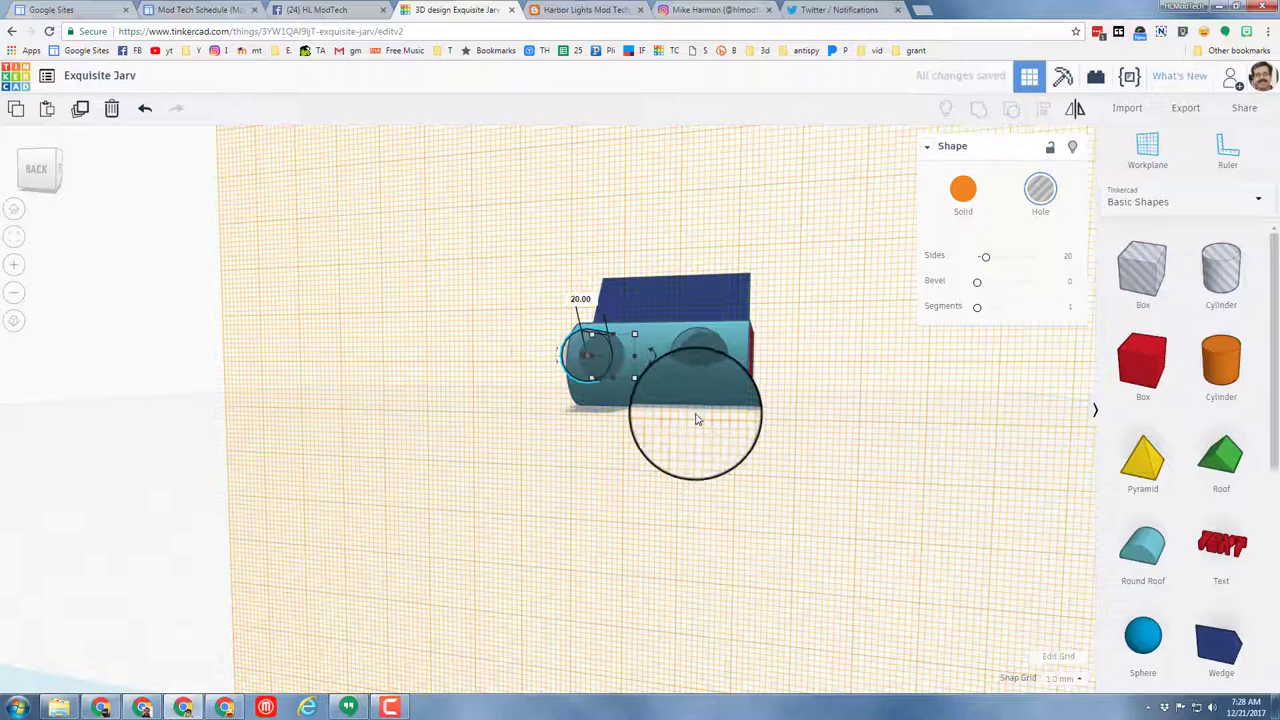
{"action": "left_click", "coordinate": [708, 411]}
{"action": "left_click", "coordinate": [449, 215]}
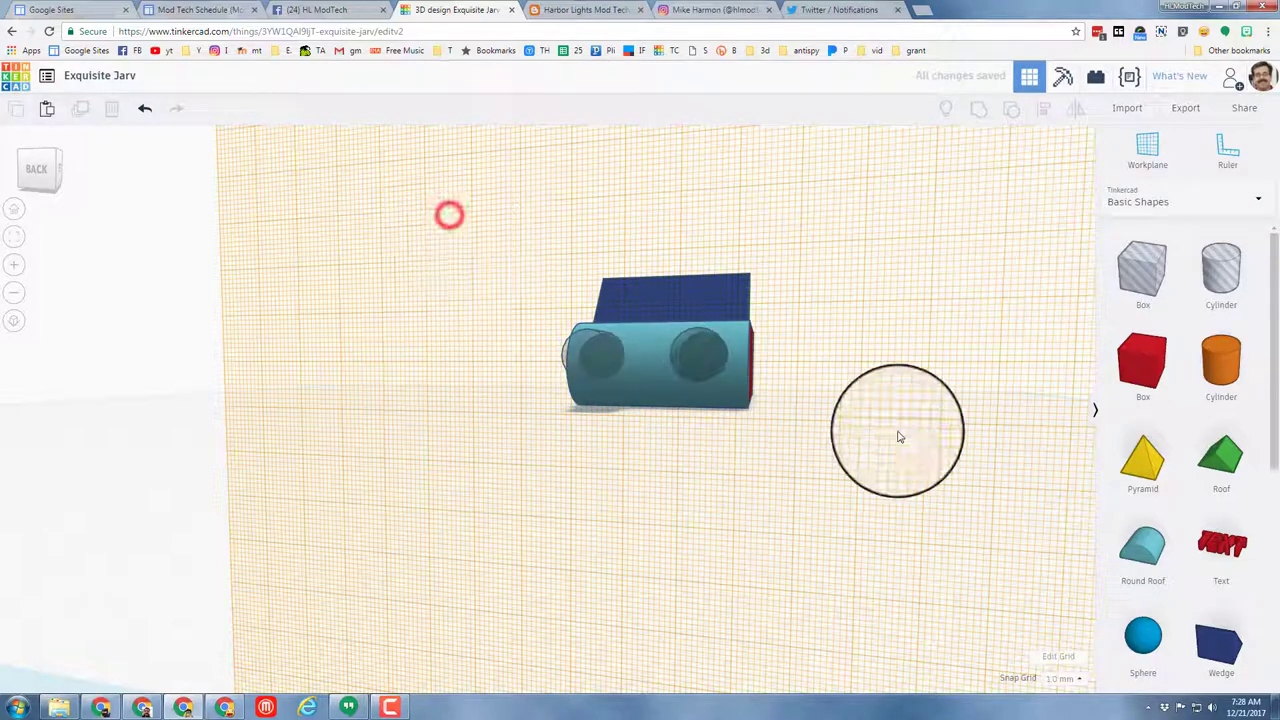
- Group all five shapes into one red car body
{"action": "left_click_drag", "start_coordinate": [901, 437], "coordinate": [900, 434]}
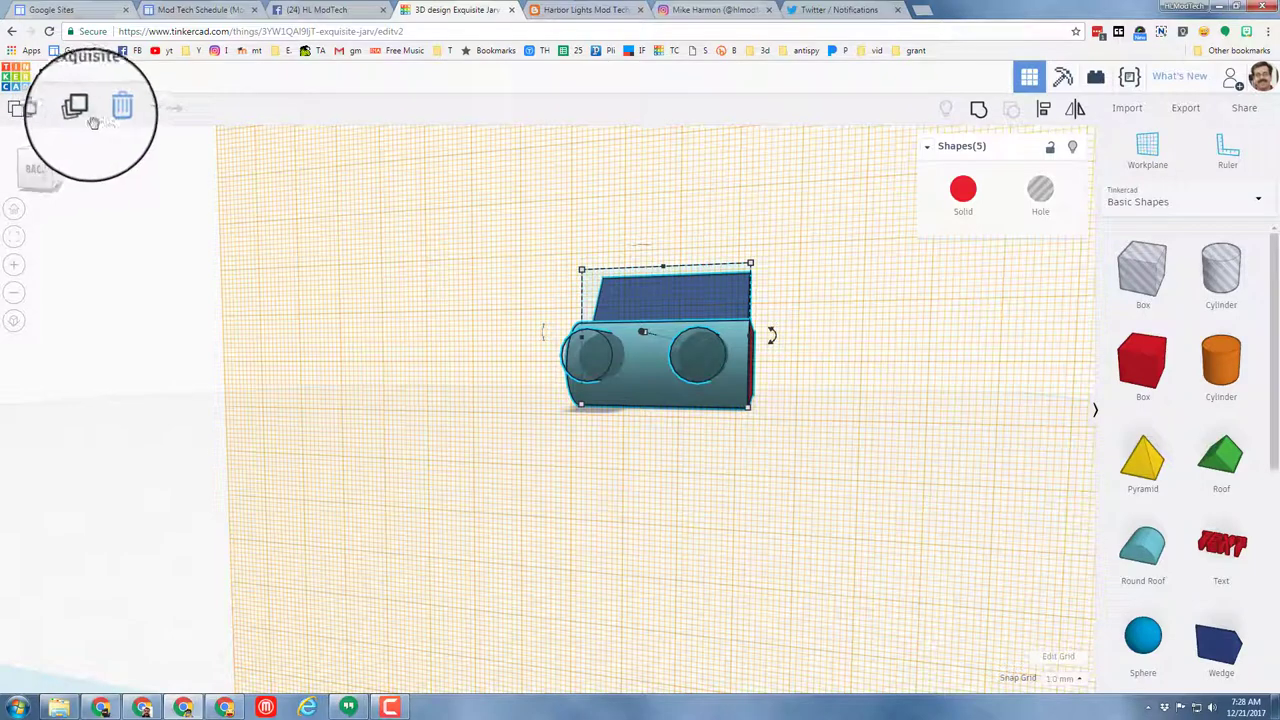
{"action": "left_click", "coordinate": [979, 110]}
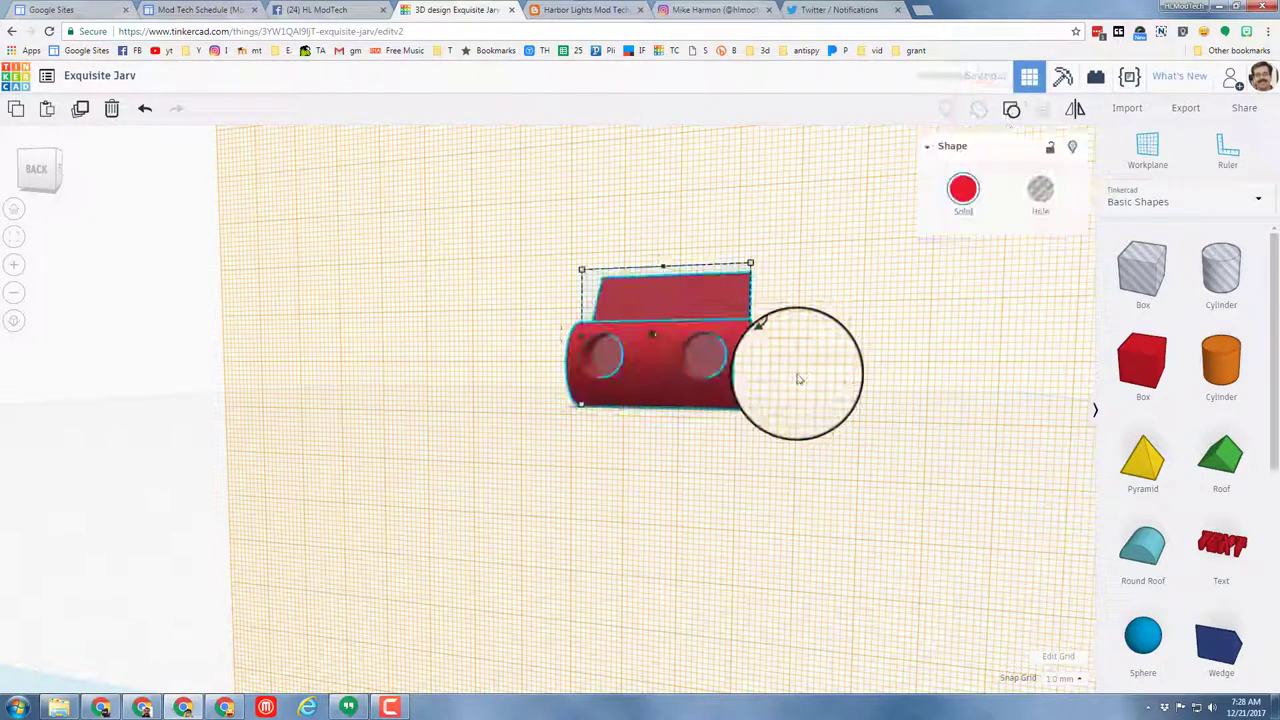
{"action": "right_click_drag", "start_coordinate": [814, 423], "coordinate": [502, 465]}
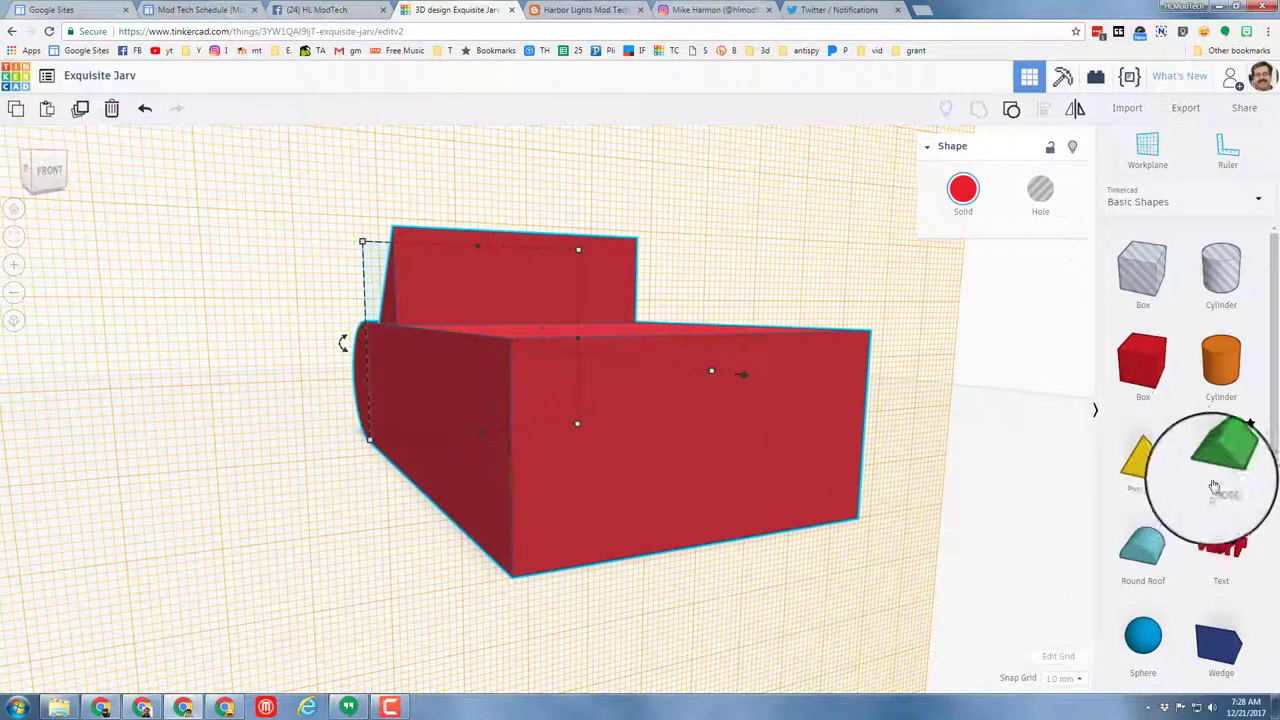
- Add a green Roof shape on top of the car and view it from above
{"action": "right_click_drag", "start_coordinate": [1109, 509], "coordinate": [966, 556]}
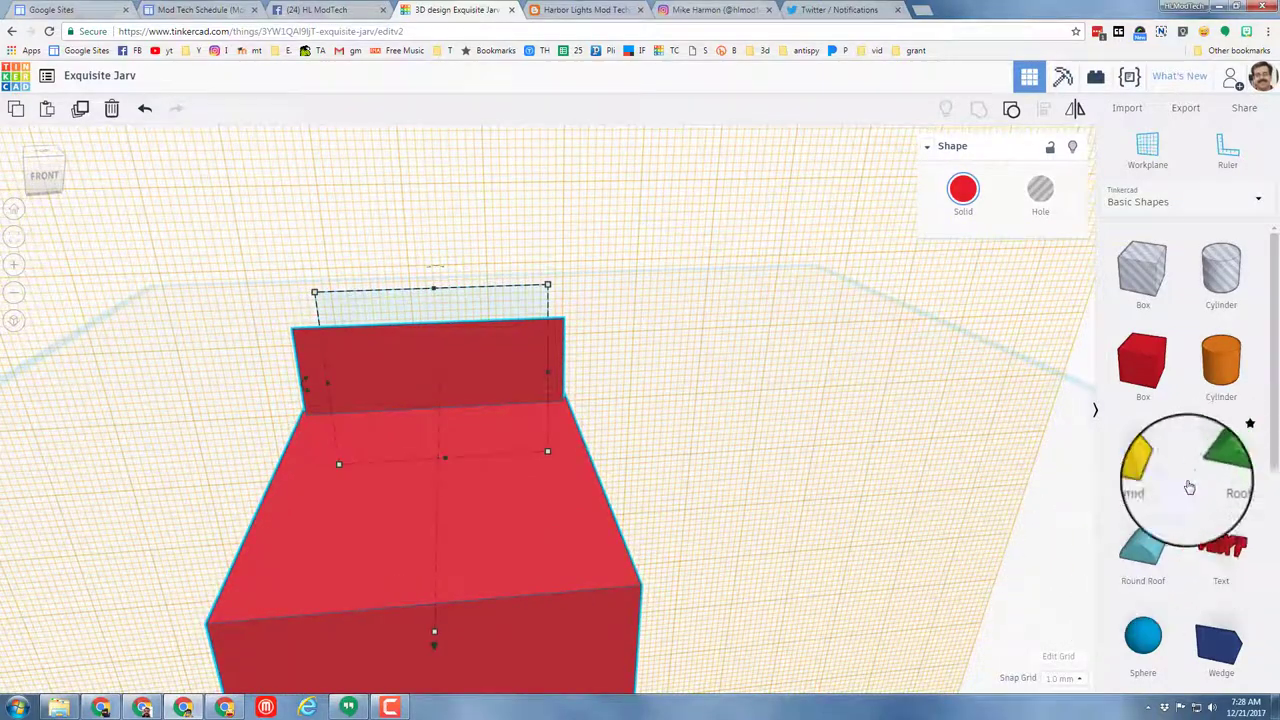
{"action": "left_click_drag", "start_coordinate": [1101, 511], "coordinate": [1049, 563]}
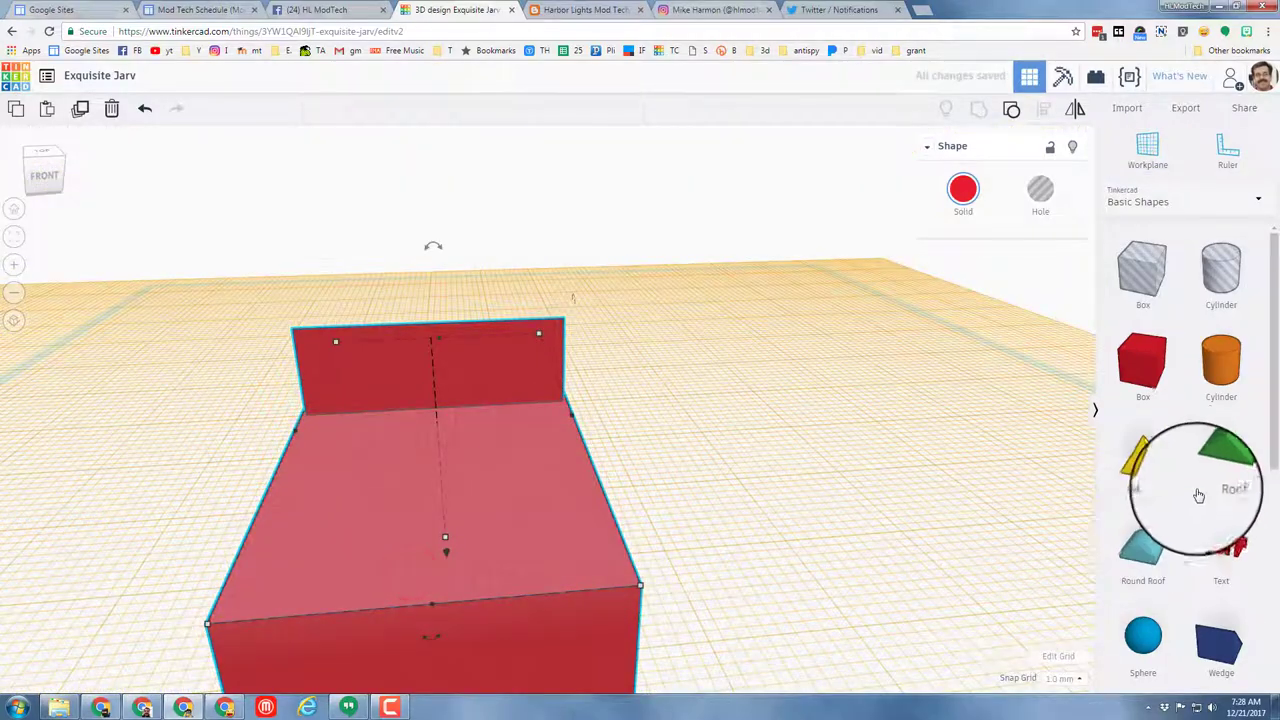
{"action": "left_click_drag", "start_coordinate": [1212, 465], "coordinate": [390, 490]}
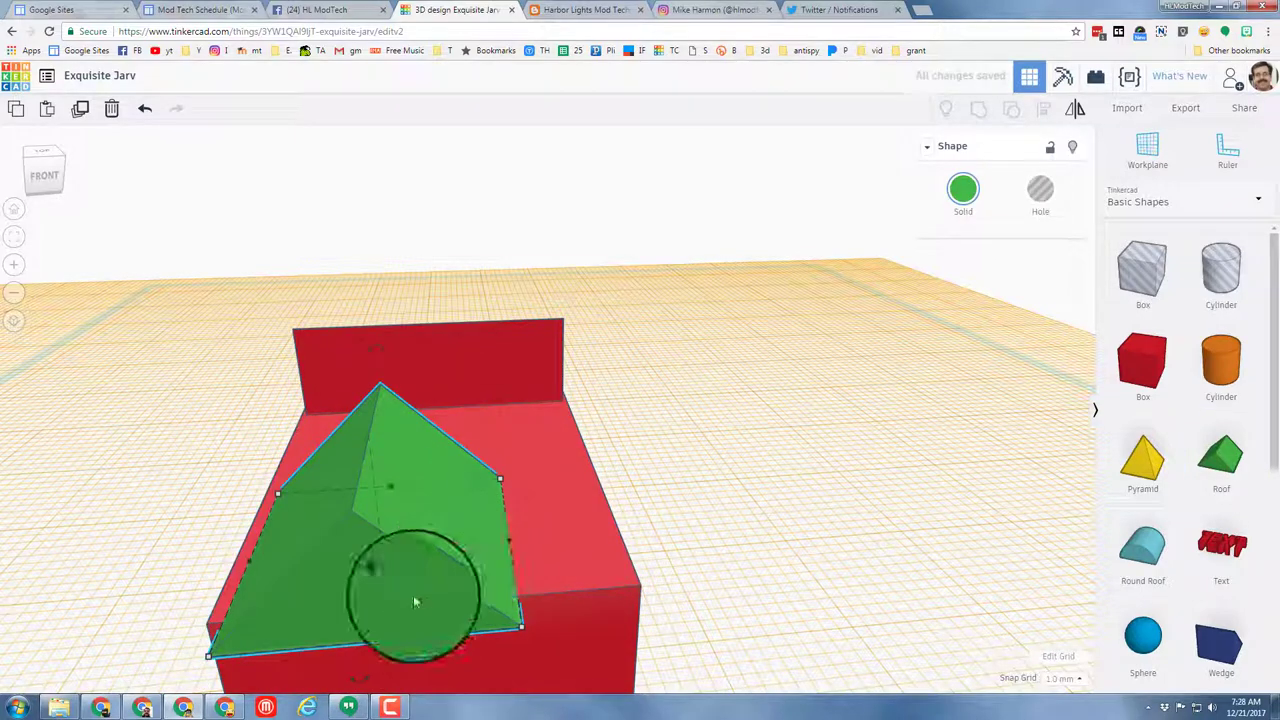
{"action": "left_click", "coordinate": [38, 158]}
{"action": "left_click", "coordinate": [40, 148]}
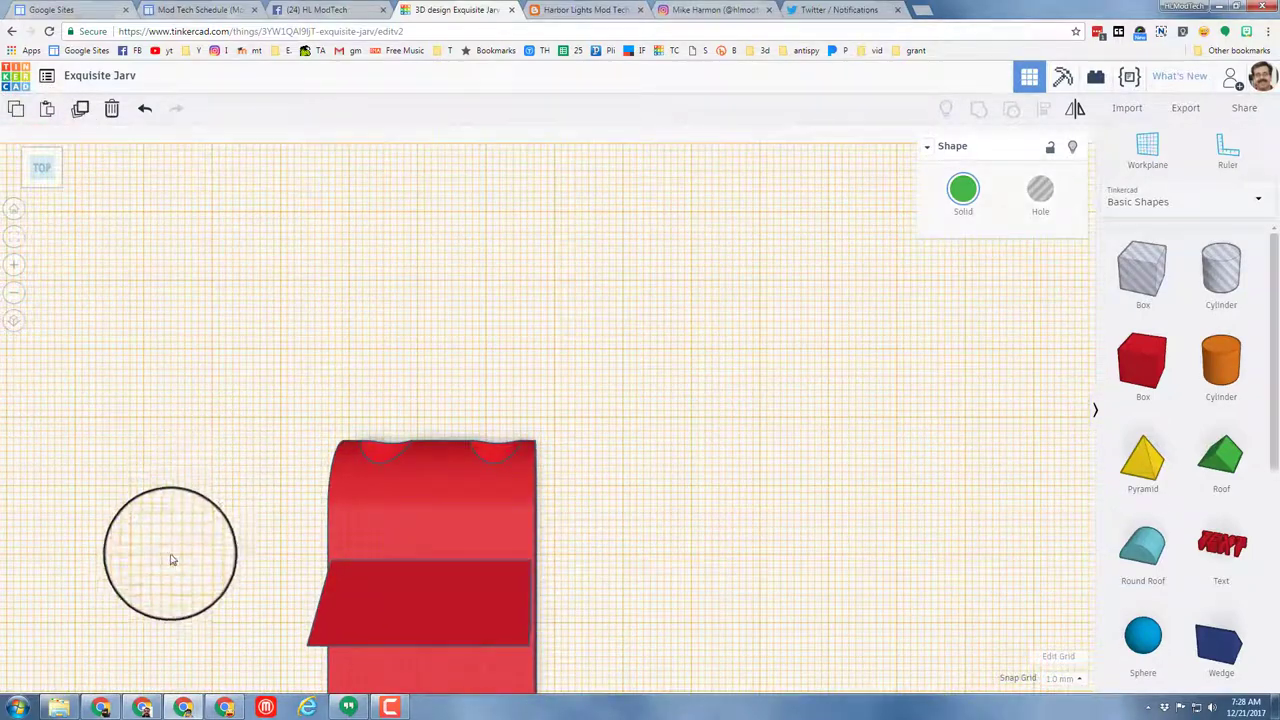
{"action": "left_click", "coordinate": [20, 237]}
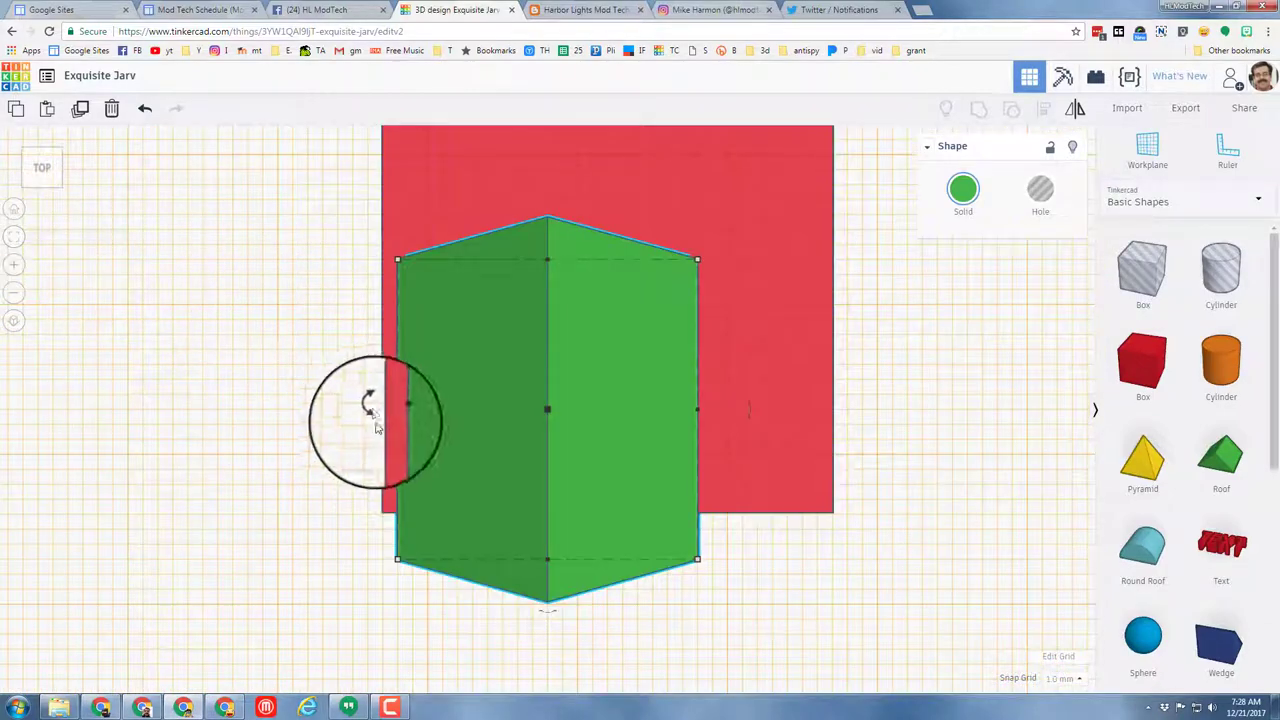
- Rotate the roof crosswise, move it, and resize it to 13 deep and 30 across
{"action": "left_click_drag", "start_coordinate": [370, 410], "coordinate": [561, 533]}
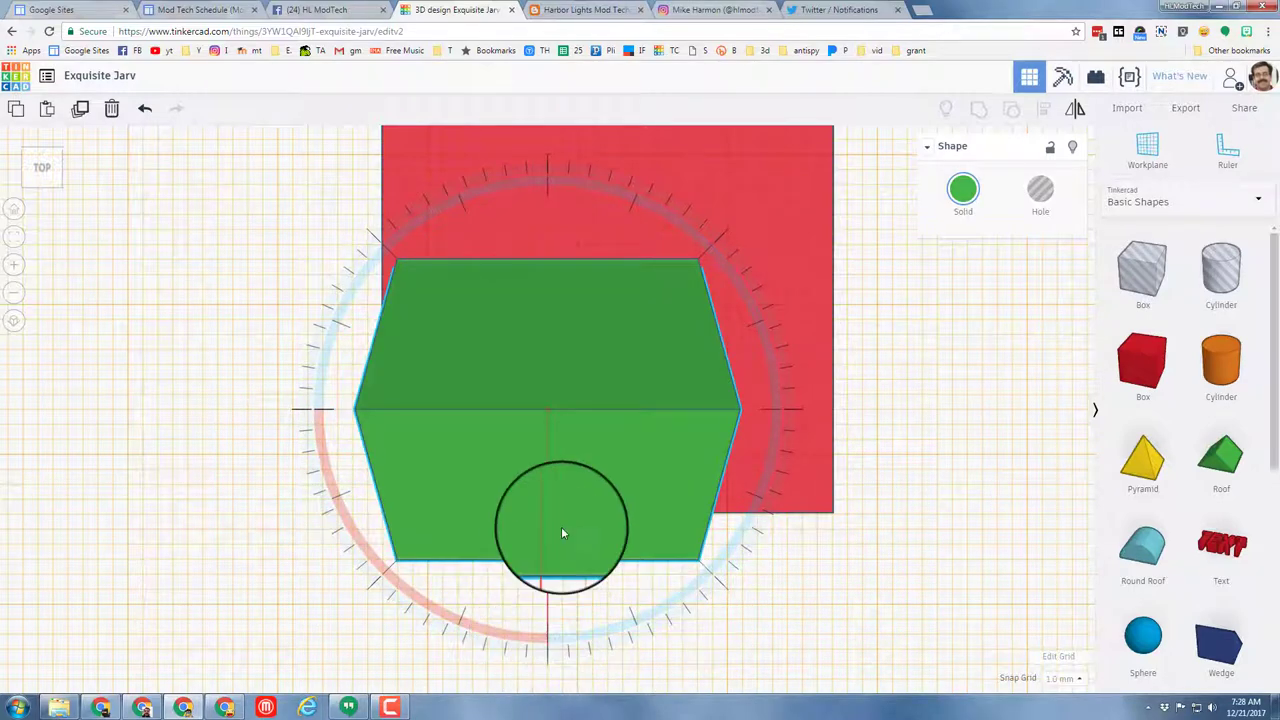
{"action": "left_click_drag", "start_coordinate": [558, 403], "coordinate": [522, 418]}
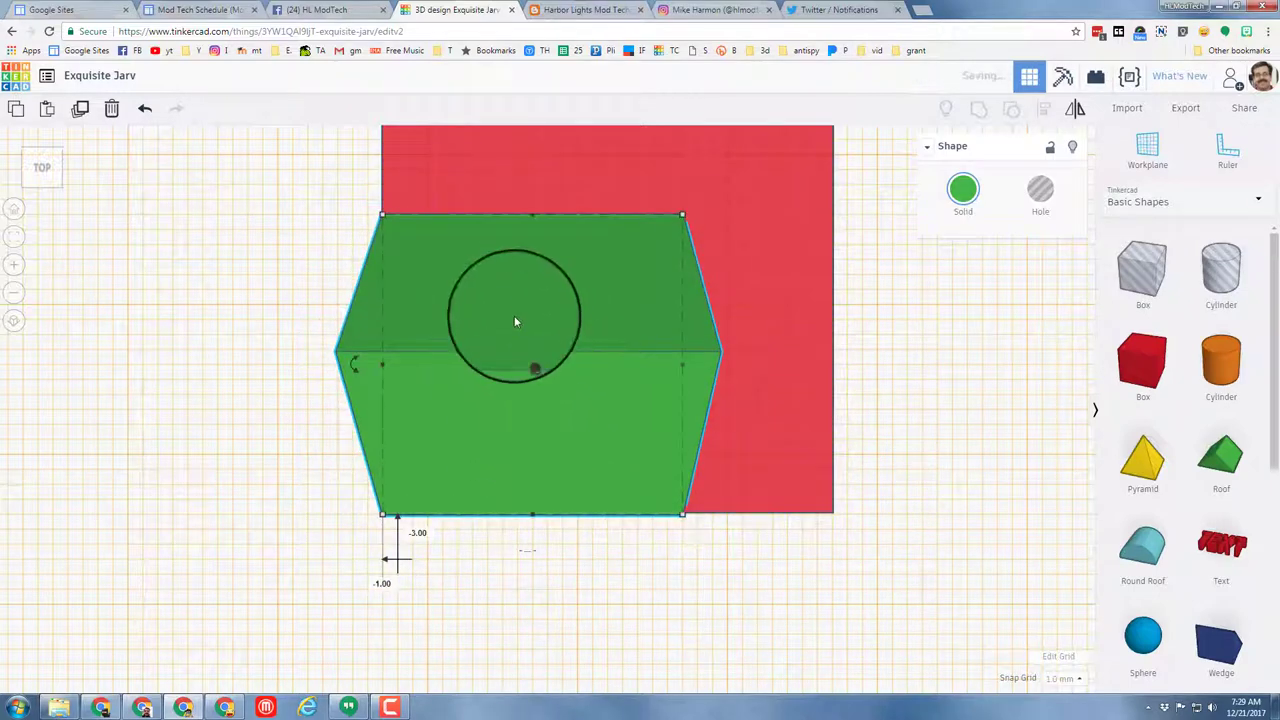
{"action": "left_click_drag", "start_coordinate": [531, 220], "coordinate": [531, 319]}
{"action": "left_click_drag", "start_coordinate": [680, 422], "coordinate": [834, 417]}
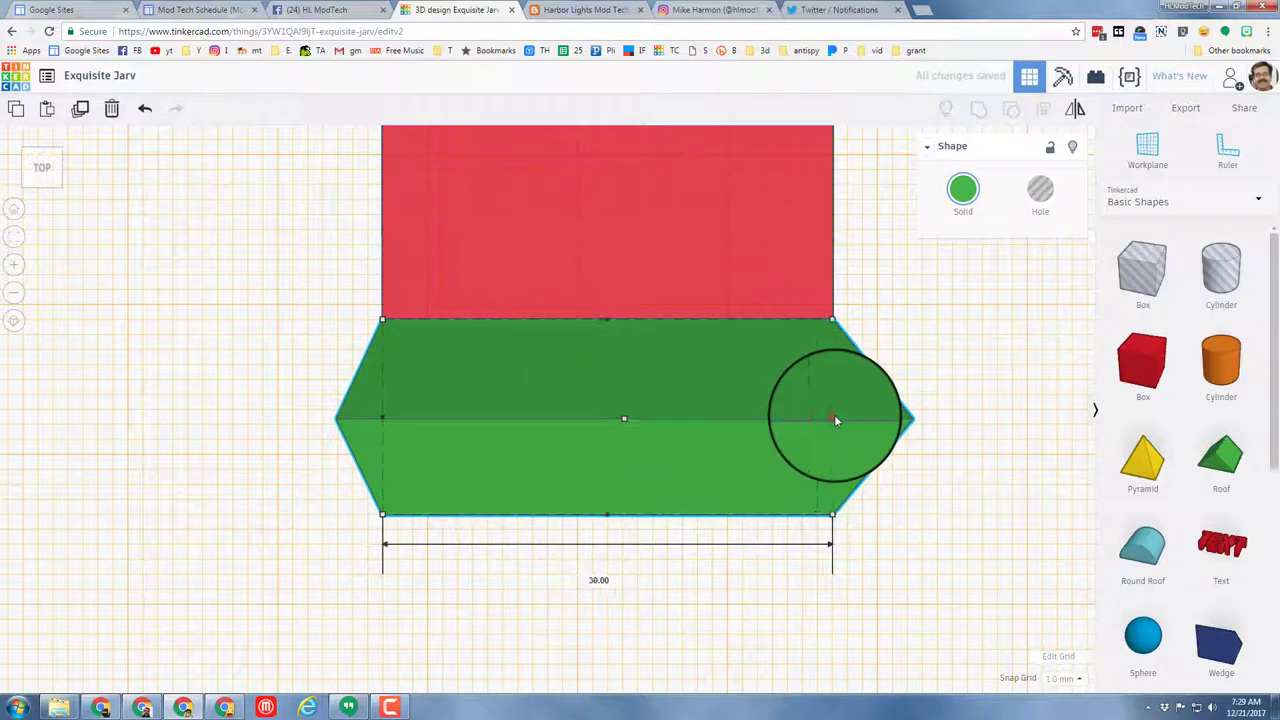
- Lower the green roof's peak to 6 high, seen from the left side
{"action": "left_click", "coordinate": [25, 168]}
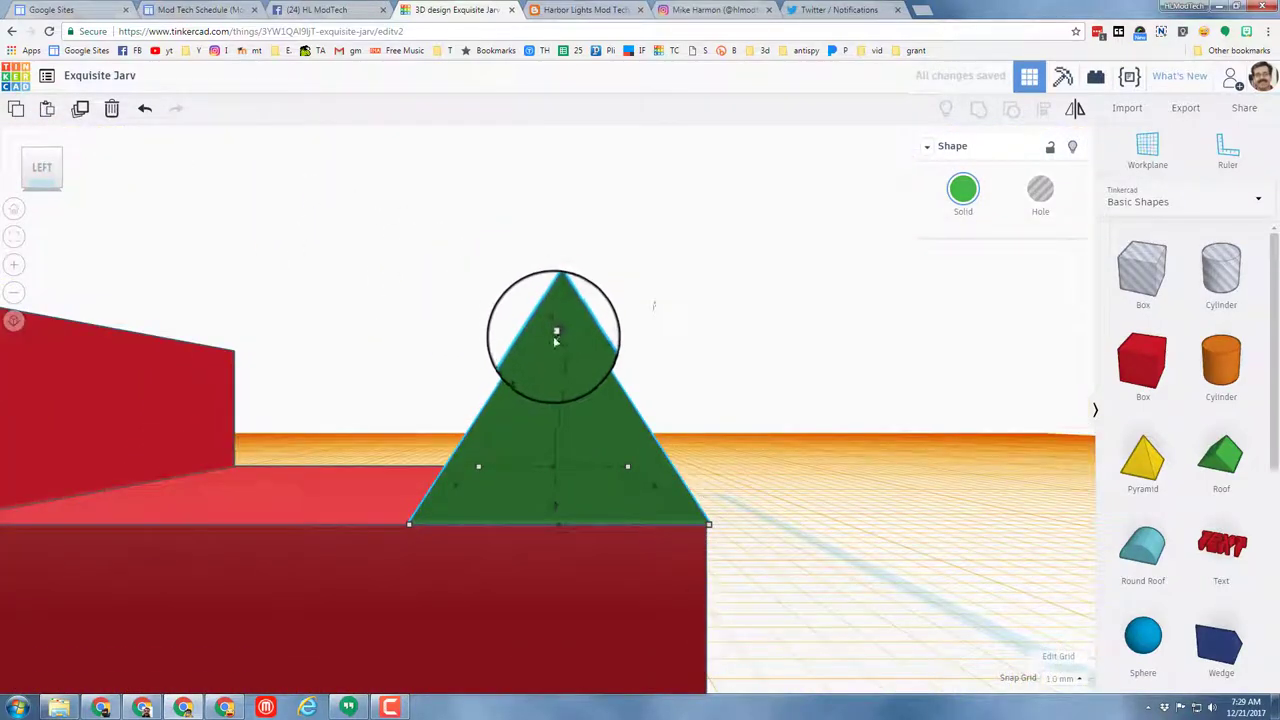
{"action": "left_click_drag", "start_coordinate": [557, 344], "coordinate": [557, 398]}
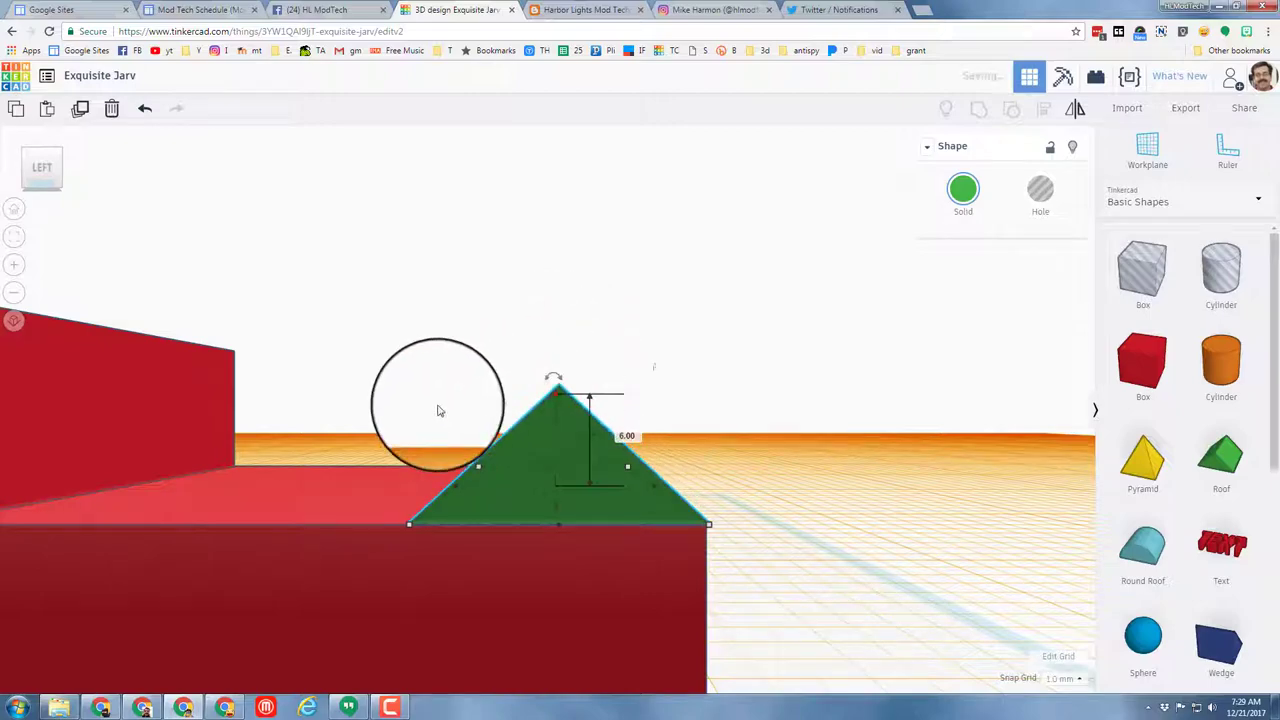
{"action": "right_click_drag", "start_coordinate": [437, 409], "coordinate": [496, 563]}
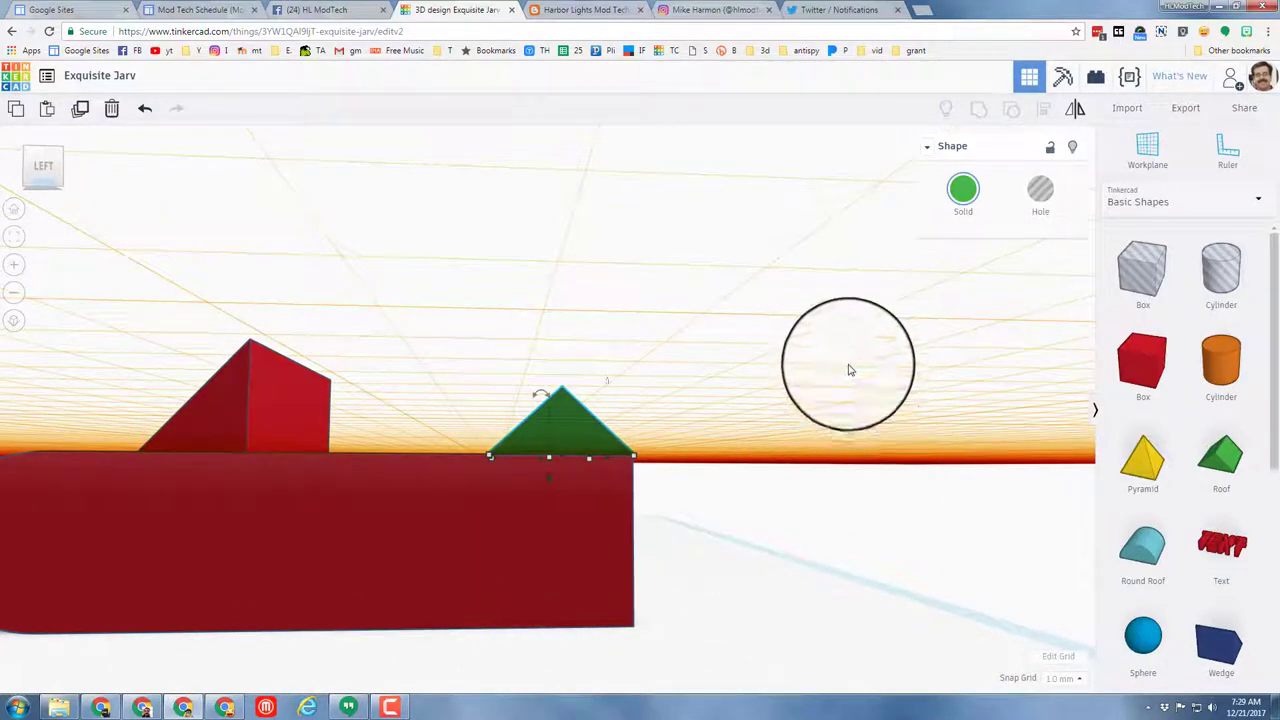
- Set a workplane on the car's side and add a 4.5 × 4.5 hole cylinder there
{"action": "key", "text": "w"}
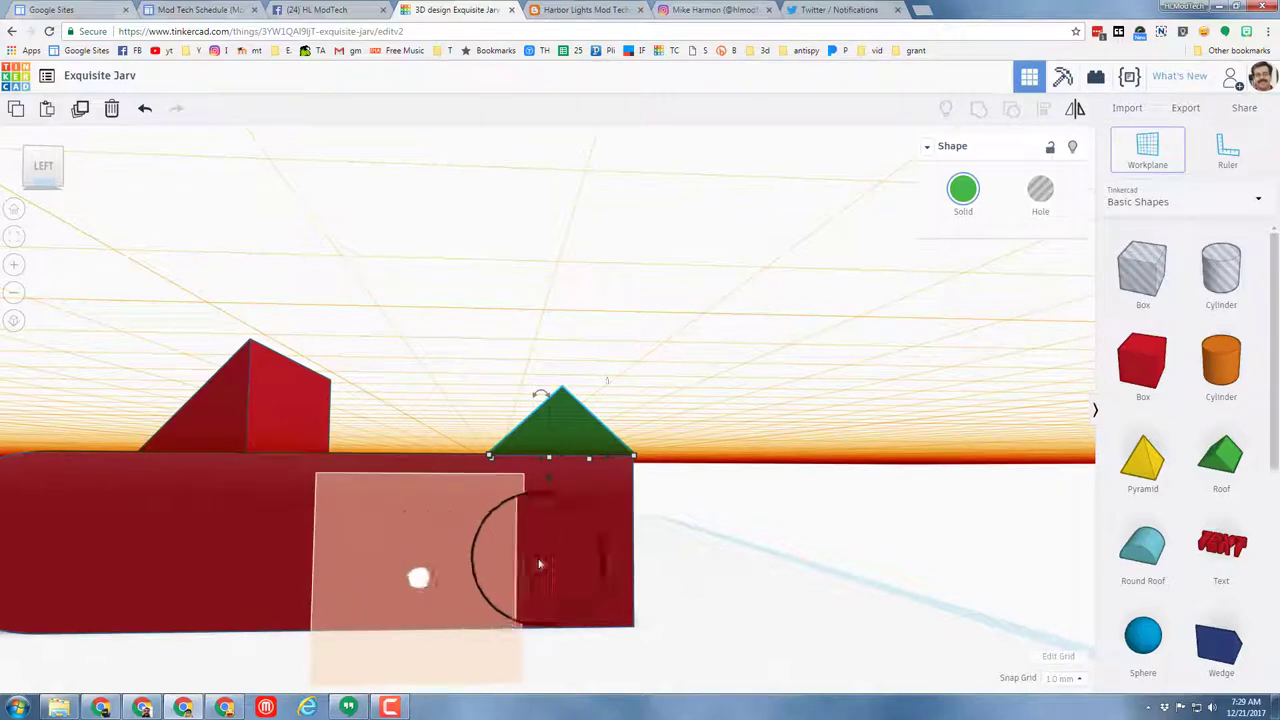
{"action": "left_click", "coordinate": [511, 549]}
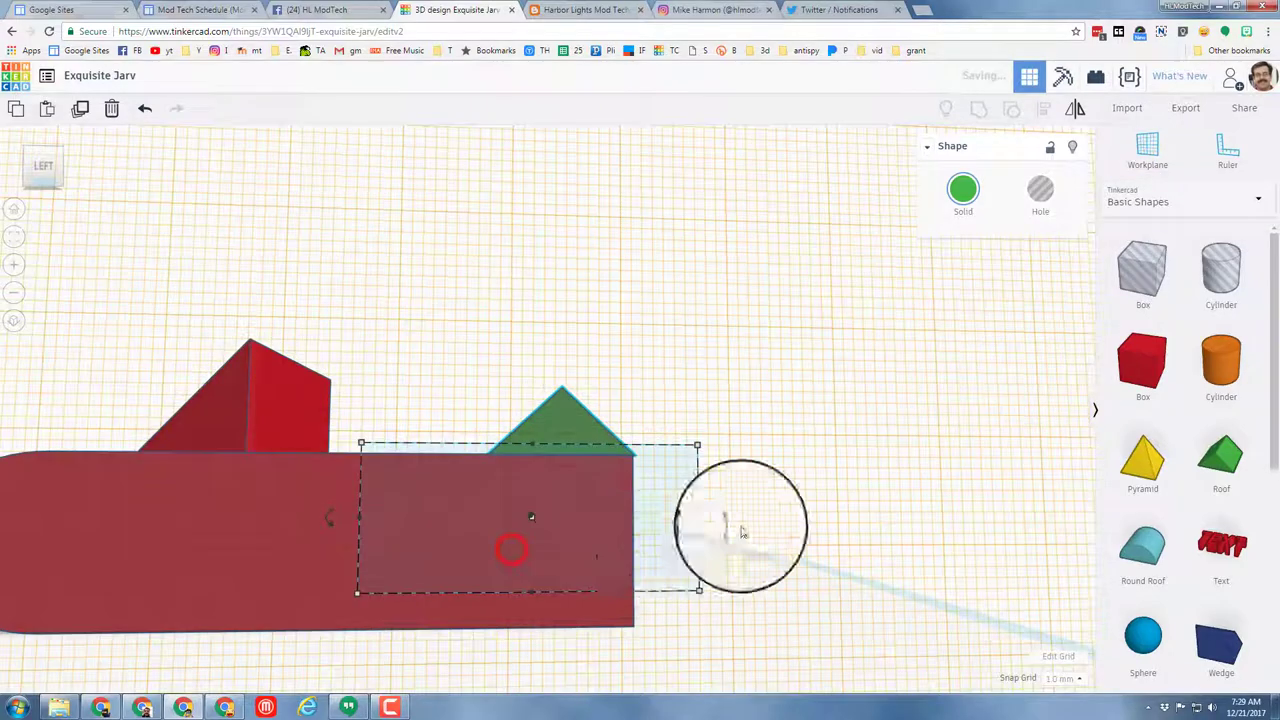
{"action": "left_click", "coordinate": [1221, 265]}
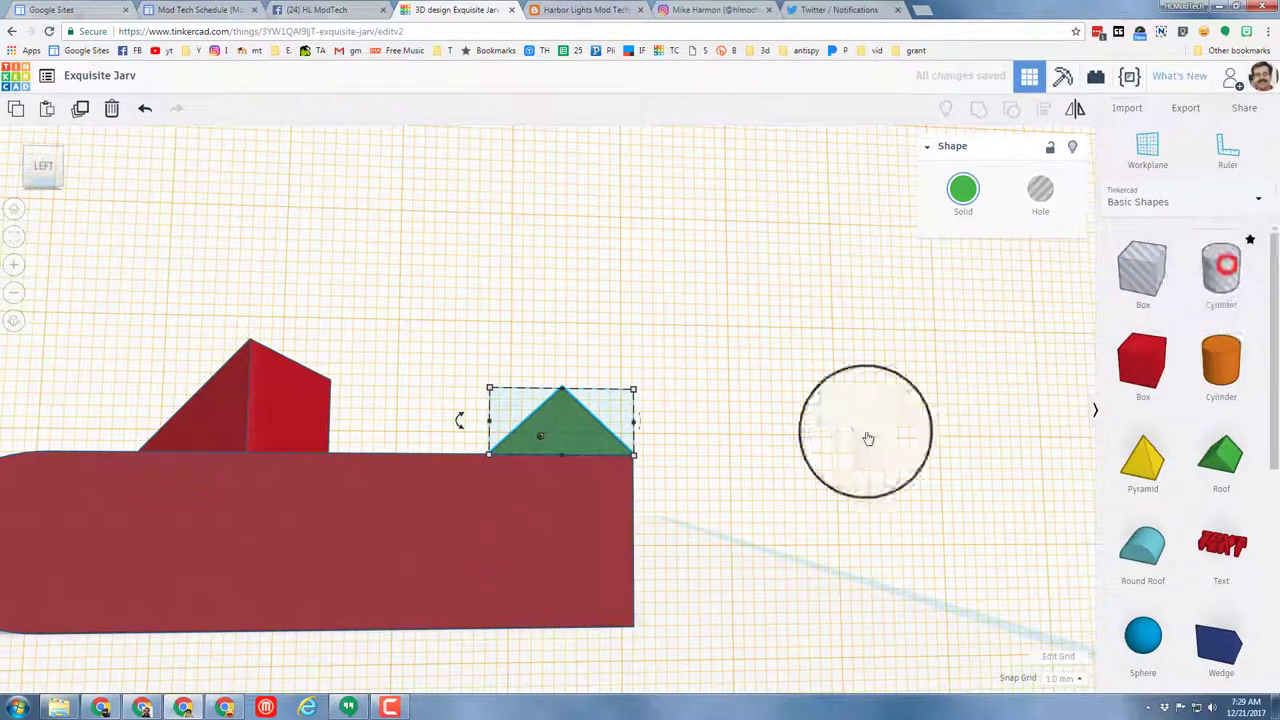
{"action": "left_click", "coordinate": [469, 488]}
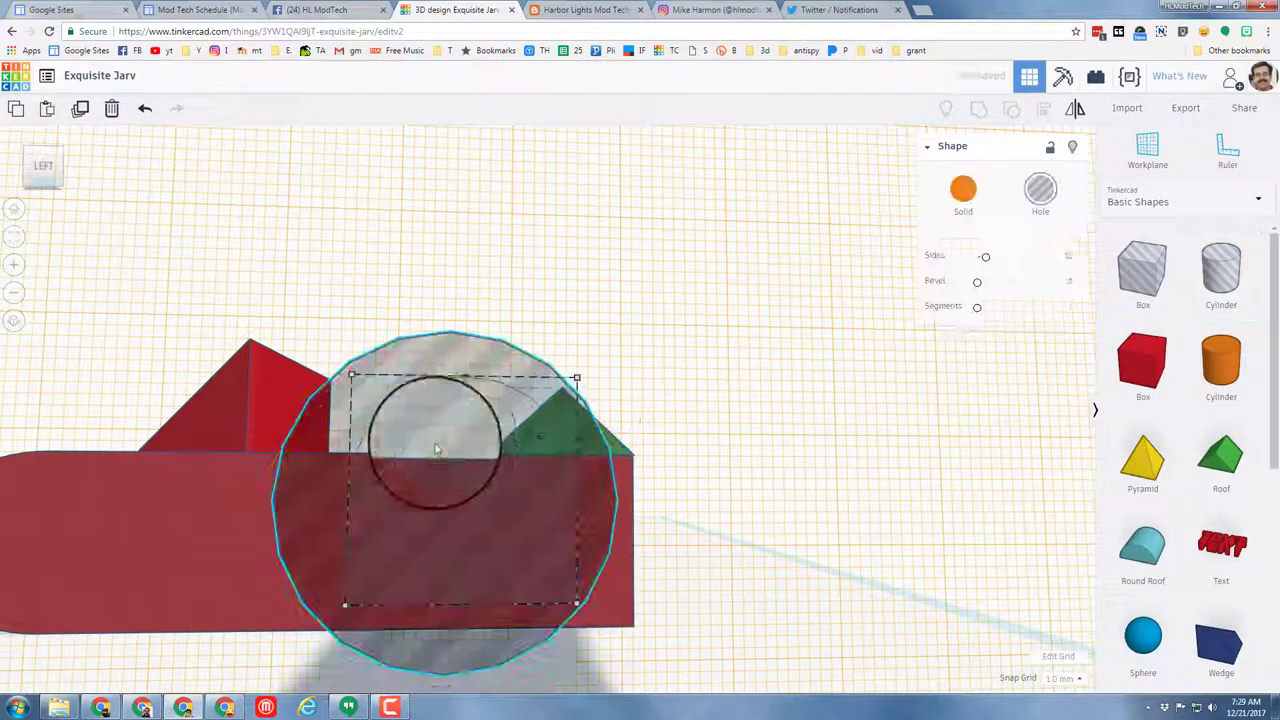
{"action": "left_click", "coordinate": [577, 379]}
{"action": "left_click", "coordinate": [658, 488]}
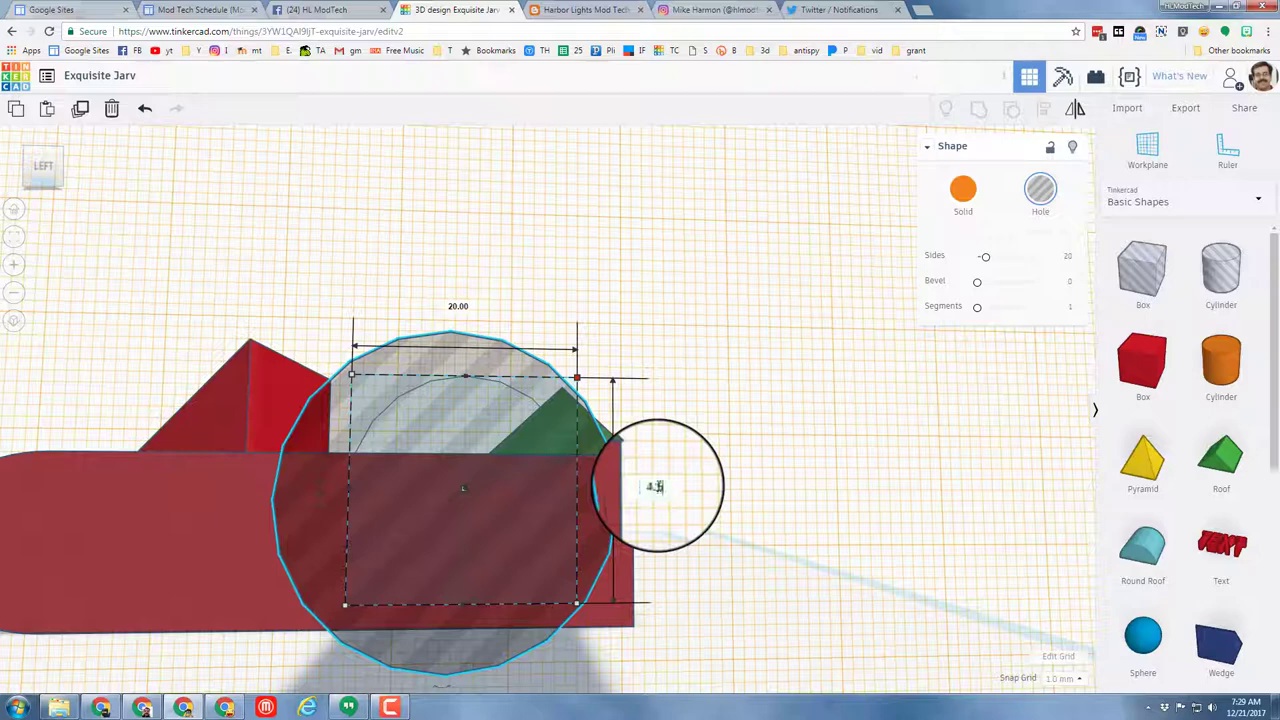
{"action": "type", "text": "4.5"}
{"action": "key", "text": "Return"}
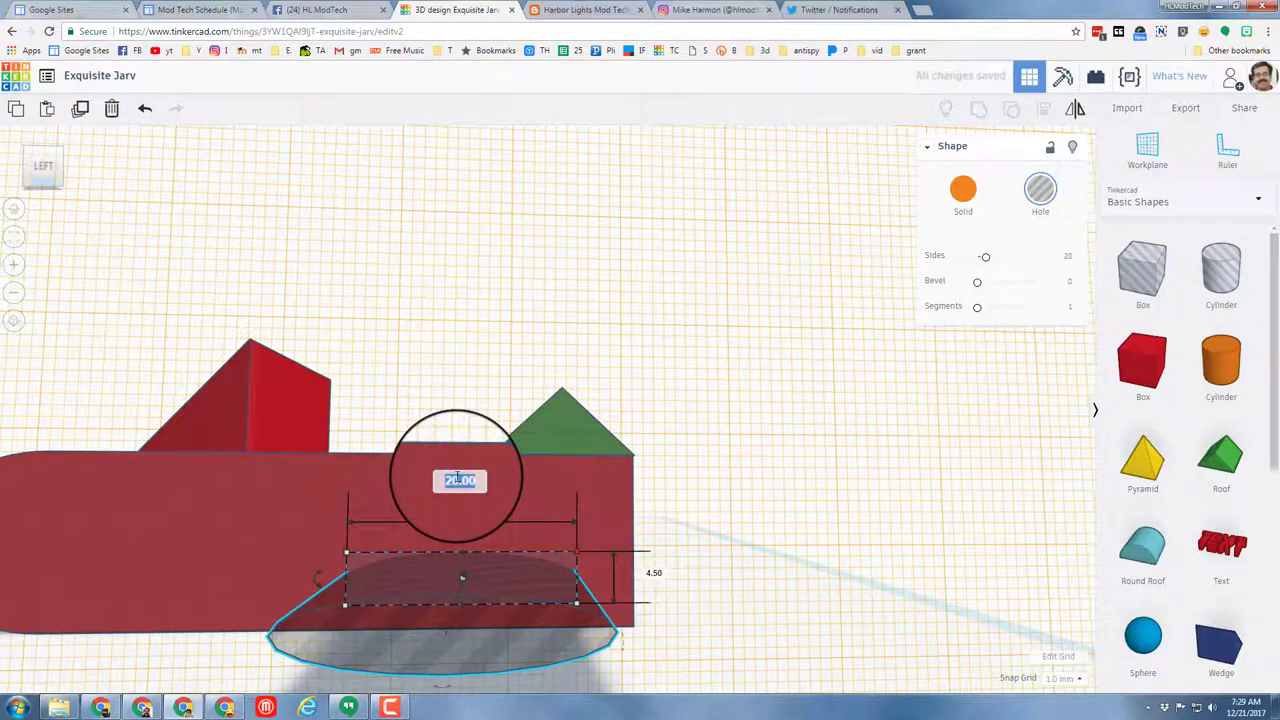
{"action": "key", "text": "Return"}
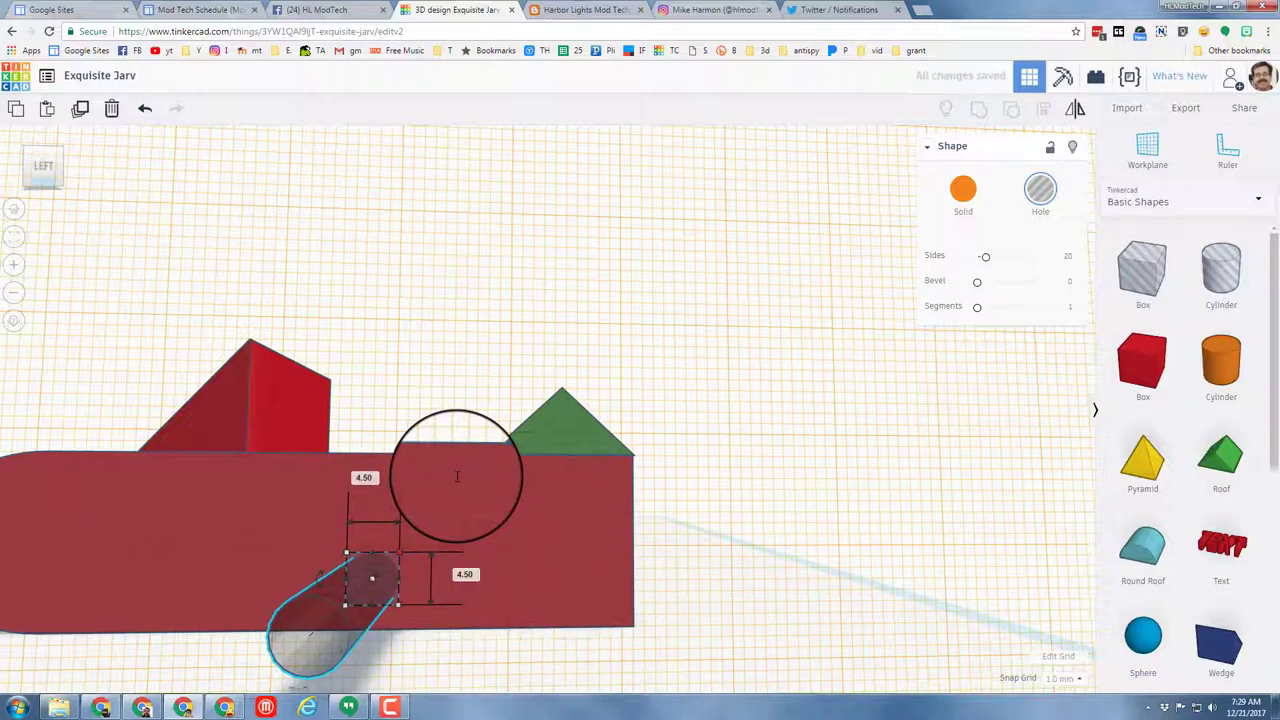
- Lengthen the hole cylinder to 35 so it passes through the body
{"action": "left_click", "coordinate": [58, 165]}
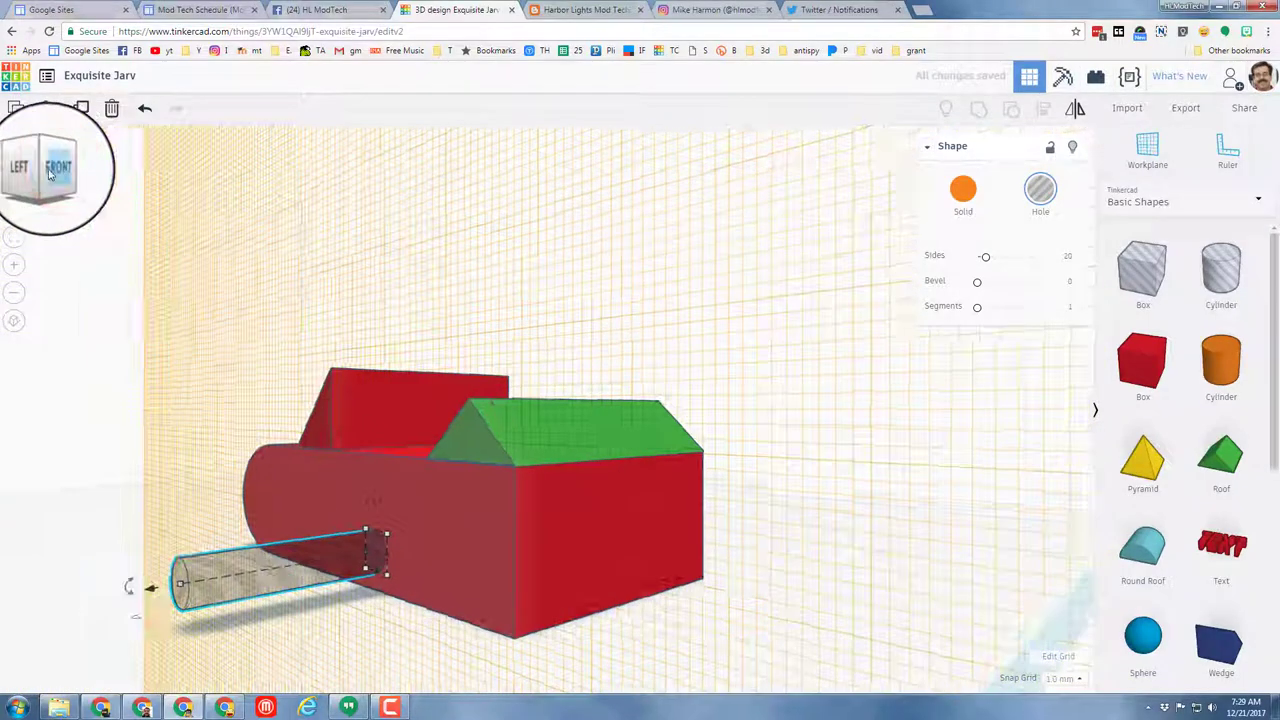
{"action": "left_click", "coordinate": [50, 170]}
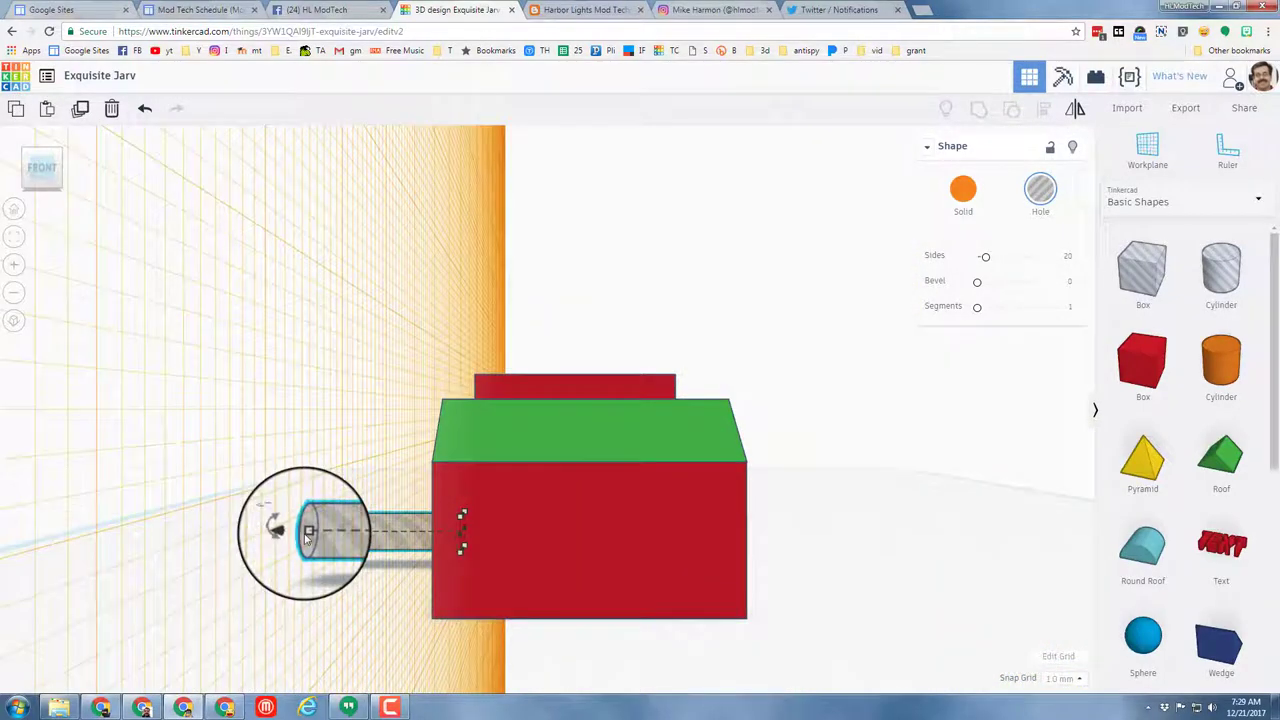
{"action": "left_click_drag", "start_coordinate": [308, 537], "coordinate": [460, 517]}
{"action": "right_click_drag", "start_coordinate": [488, 552], "coordinate": [387, 561]}
{"action": "left_click", "coordinate": [387, 561]}
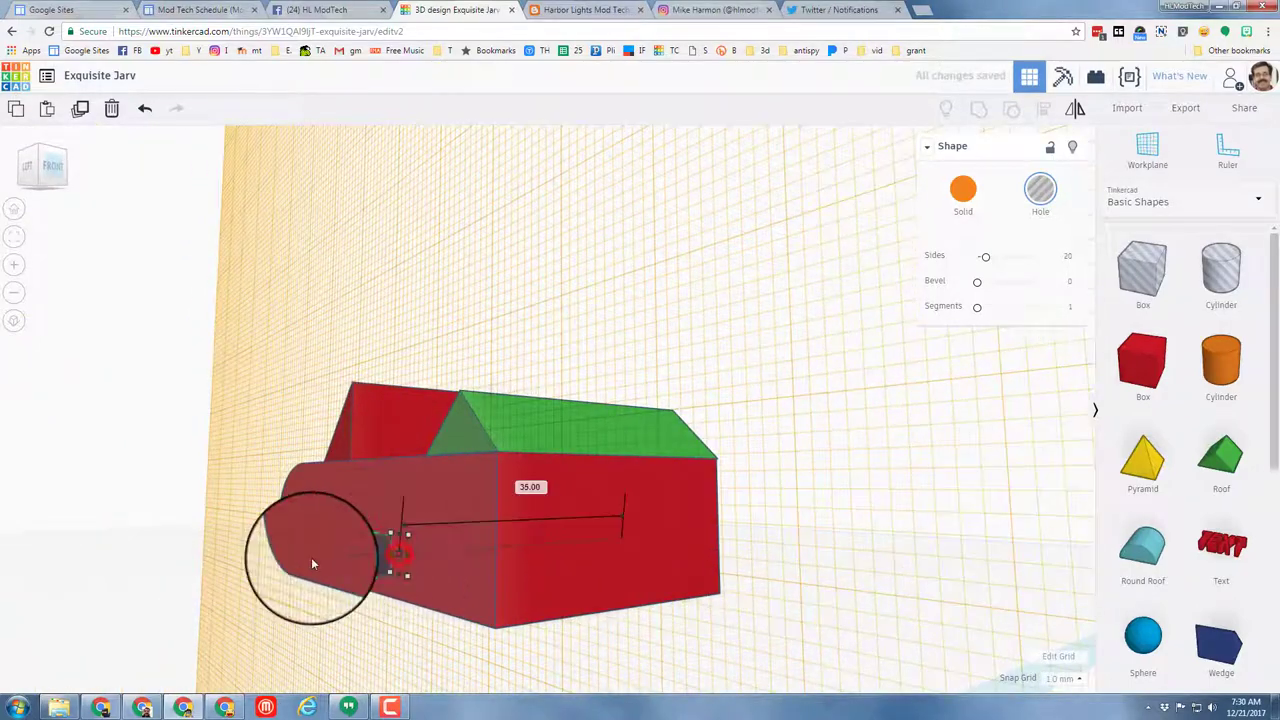
- Nudge the axle hole into place and duplicate it to the car's other end
{"action": "right_click_drag", "start_coordinate": [223, 623], "coordinate": [498, 619]}
{"action": "key", "text": "Right"}
{"action": "key", "text": "Right"}
{"action": "key", "text": "Right"}
{"action": "key", "text": "Right"}
{"action": "key", "text": "Right"}
{"action": "key", "text": "Right"}
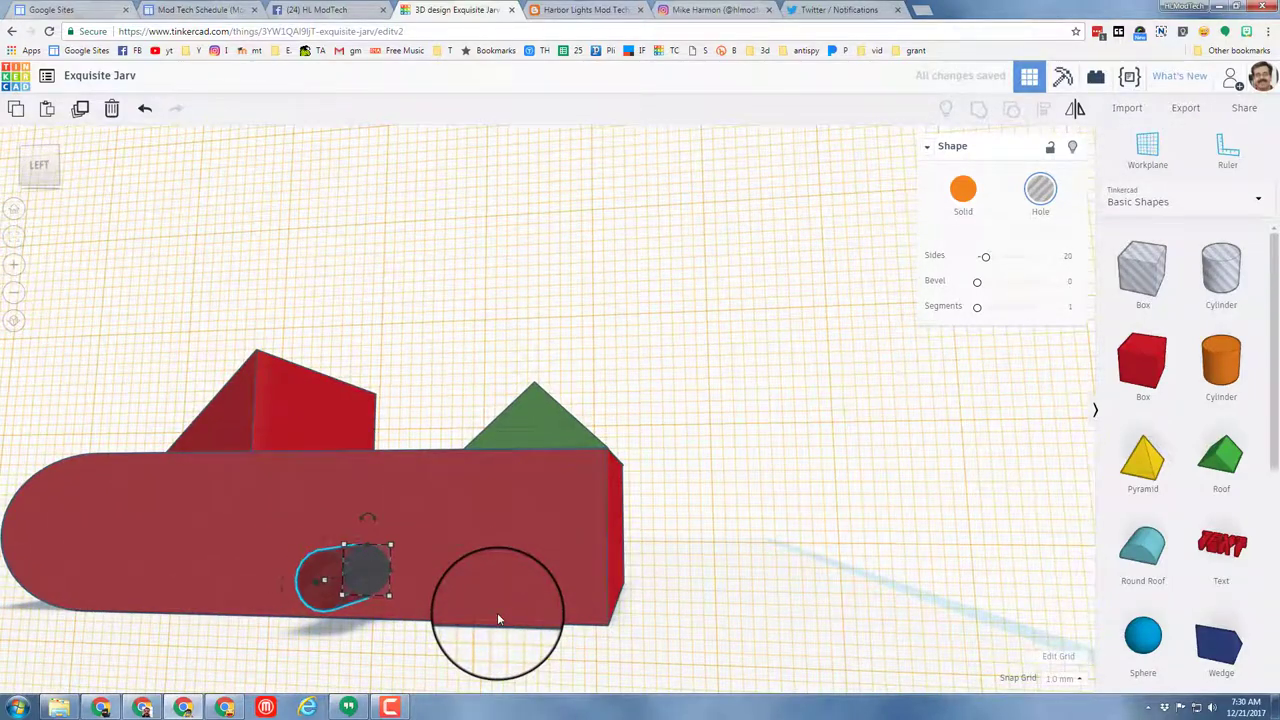
{"action": "key", "text": "Right"}
{"action": "key", "text": "Right"}
{"action": "key", "text": "Right"}
{"action": "key", "text": "Right"}
{"action": "key", "text": "Right"}
{"action": "key", "text": "Right"}
{"action": "key", "text": "Right"}
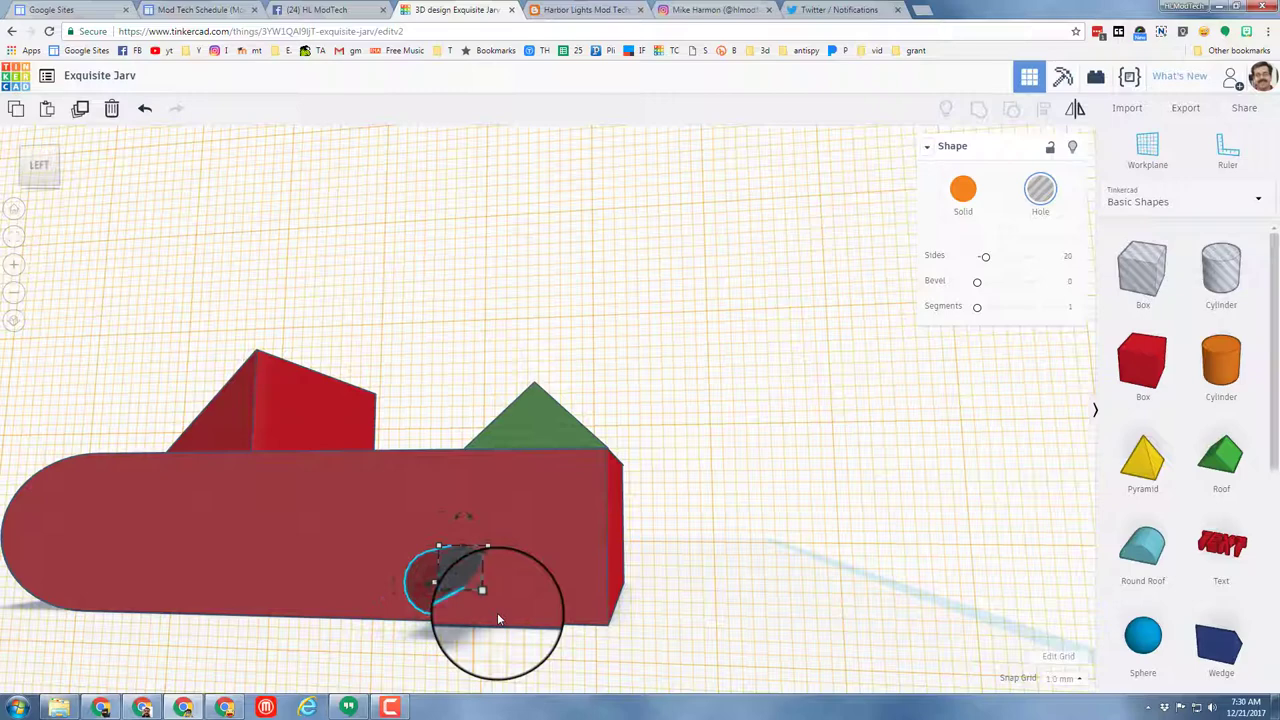
{"action": "key", "text": "Right"}
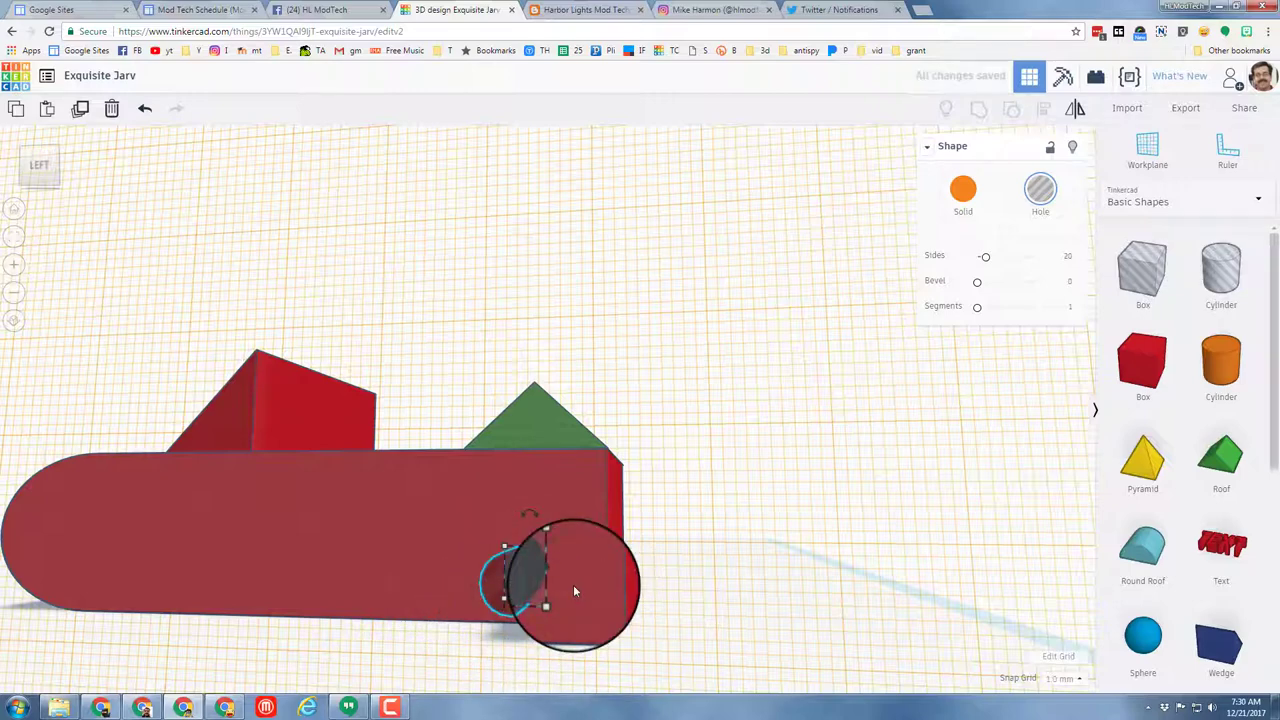
{"action": "key", "text": "Left"}
{"action": "key", "text": "Left"}
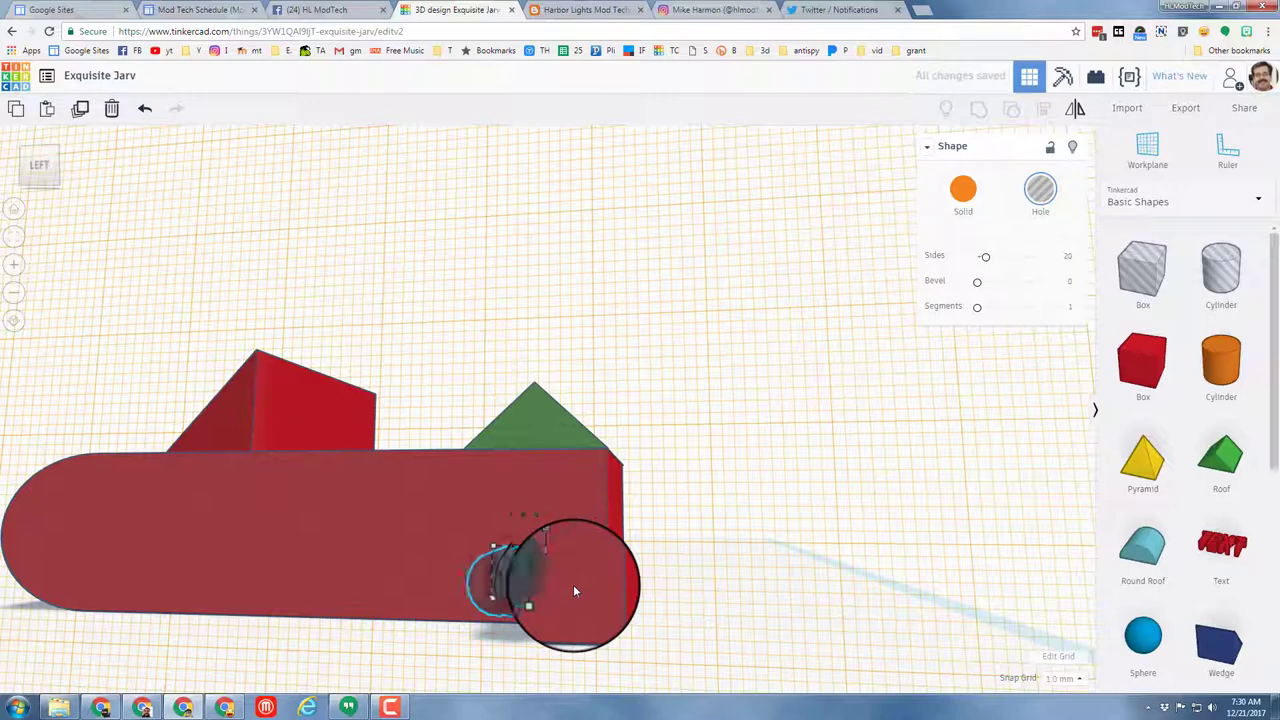
{"action": "key", "text": "shift+Left"}
{"action": "key", "text": "shift+Left"}
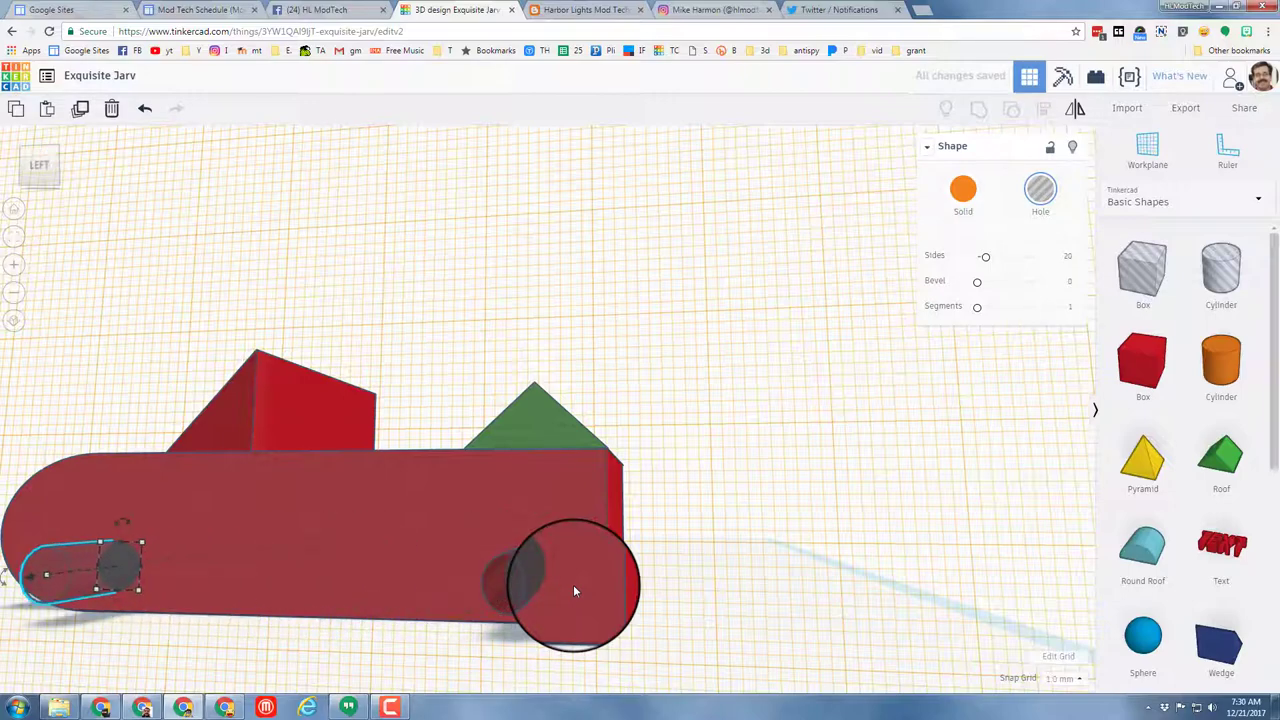
- View the car from above and place a workplane on its top surface
{"action": "right_click_drag", "start_coordinate": [791, 471], "coordinate": [808, 585]}
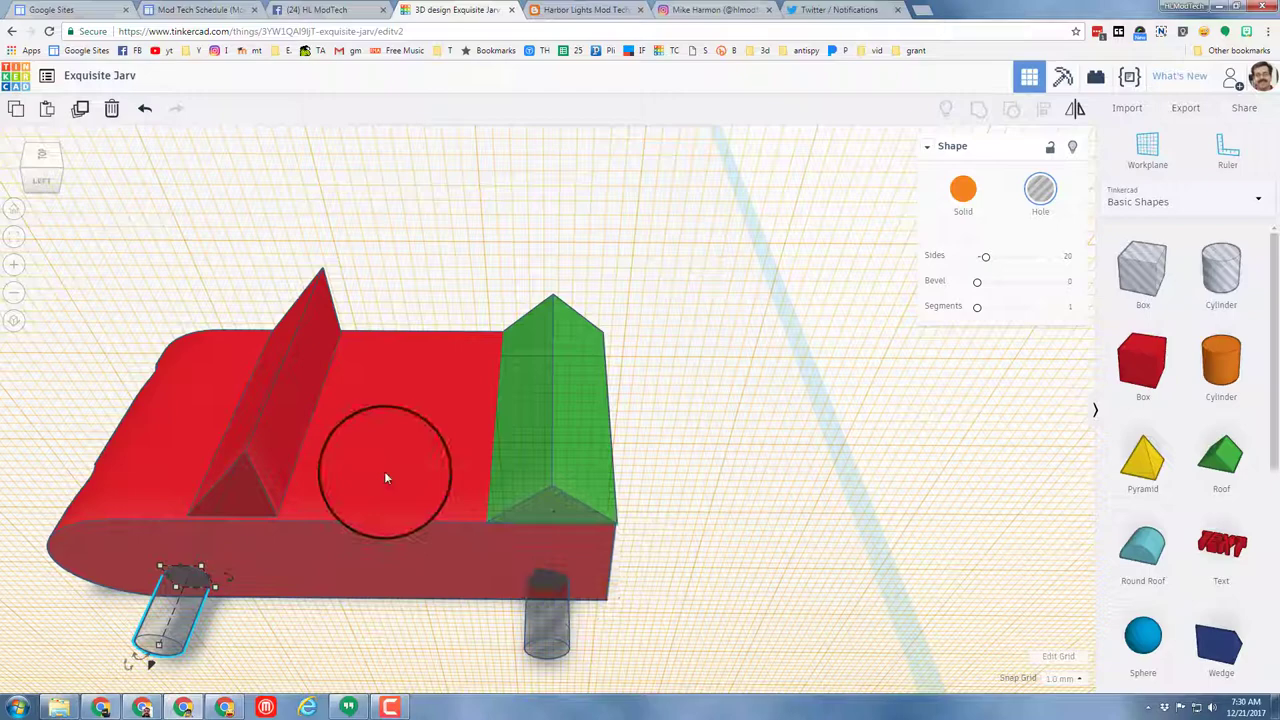
{"action": "key", "text": "w"}
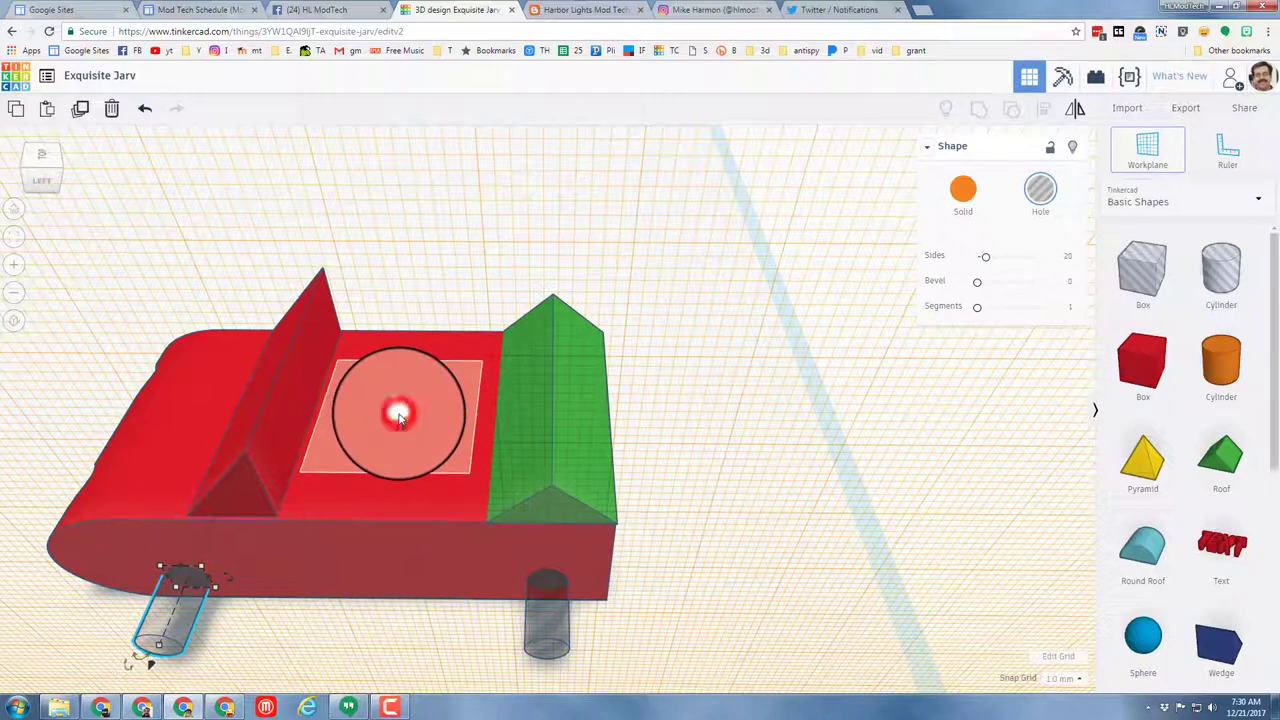
{"action": "left_click", "coordinate": [398, 415]}
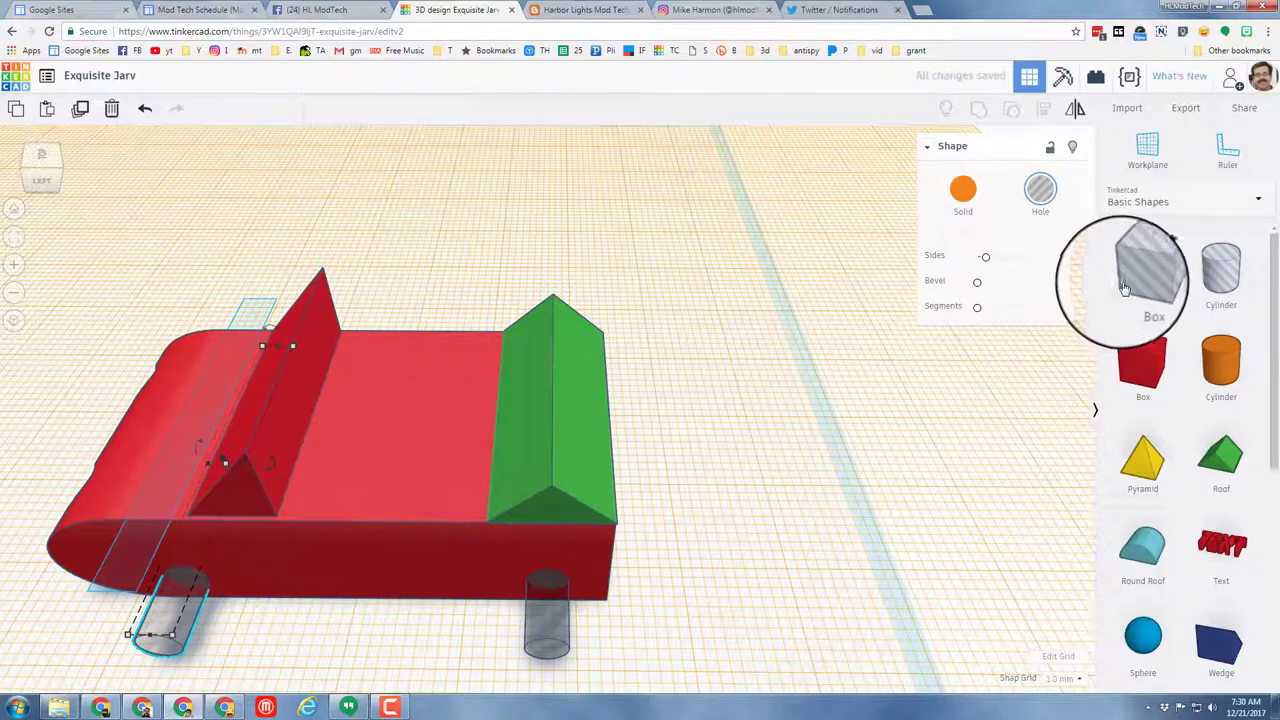
- Add an 18-wide hole box between the raised triangular pieces and sink it into the body
{"action": "left_click_drag", "start_coordinate": [1124, 288], "coordinate": [407, 447]}
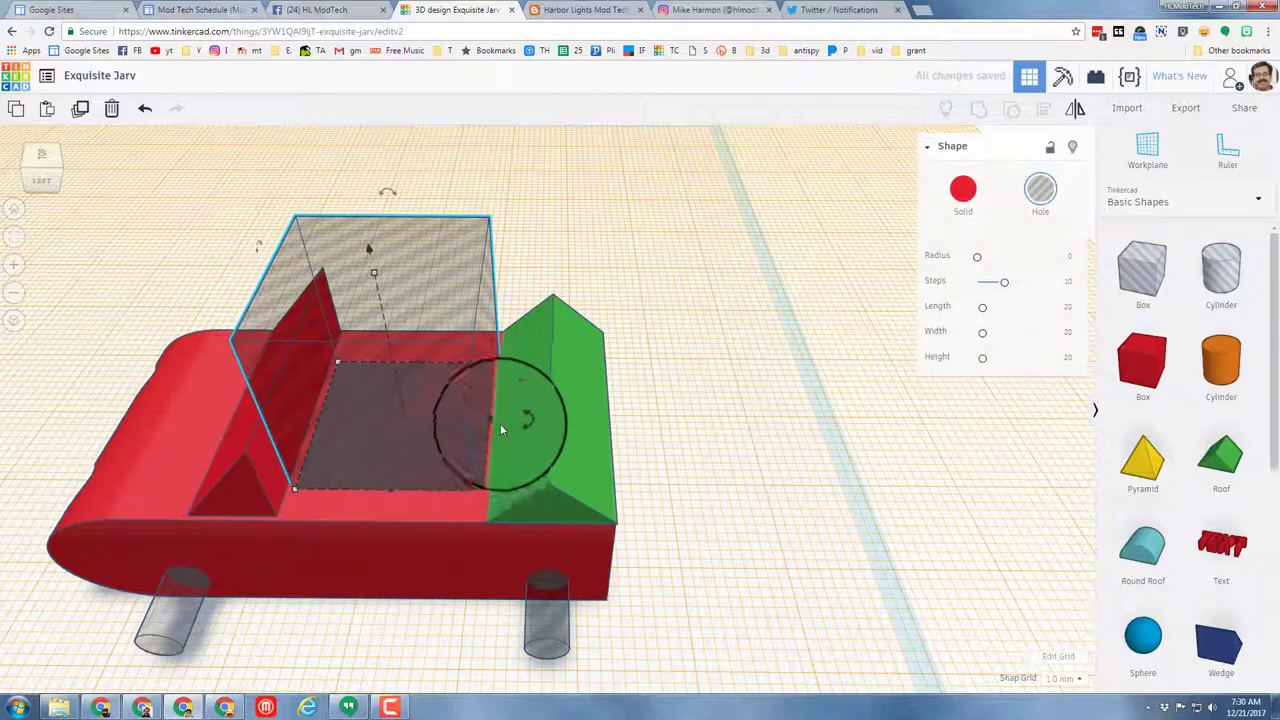
{"action": "left_click_drag", "start_coordinate": [500, 423], "coordinate": [470, 420]}
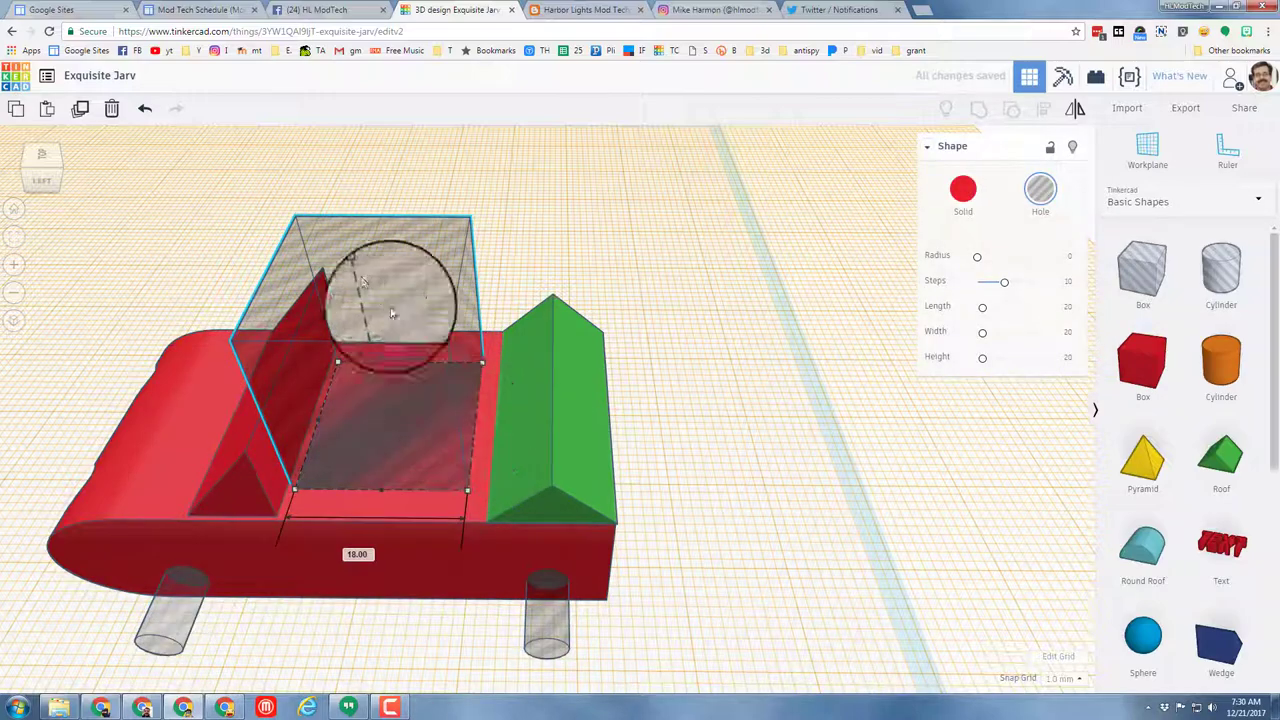
{"action": "left_click_drag", "start_coordinate": [360, 257], "coordinate": [384, 341]}
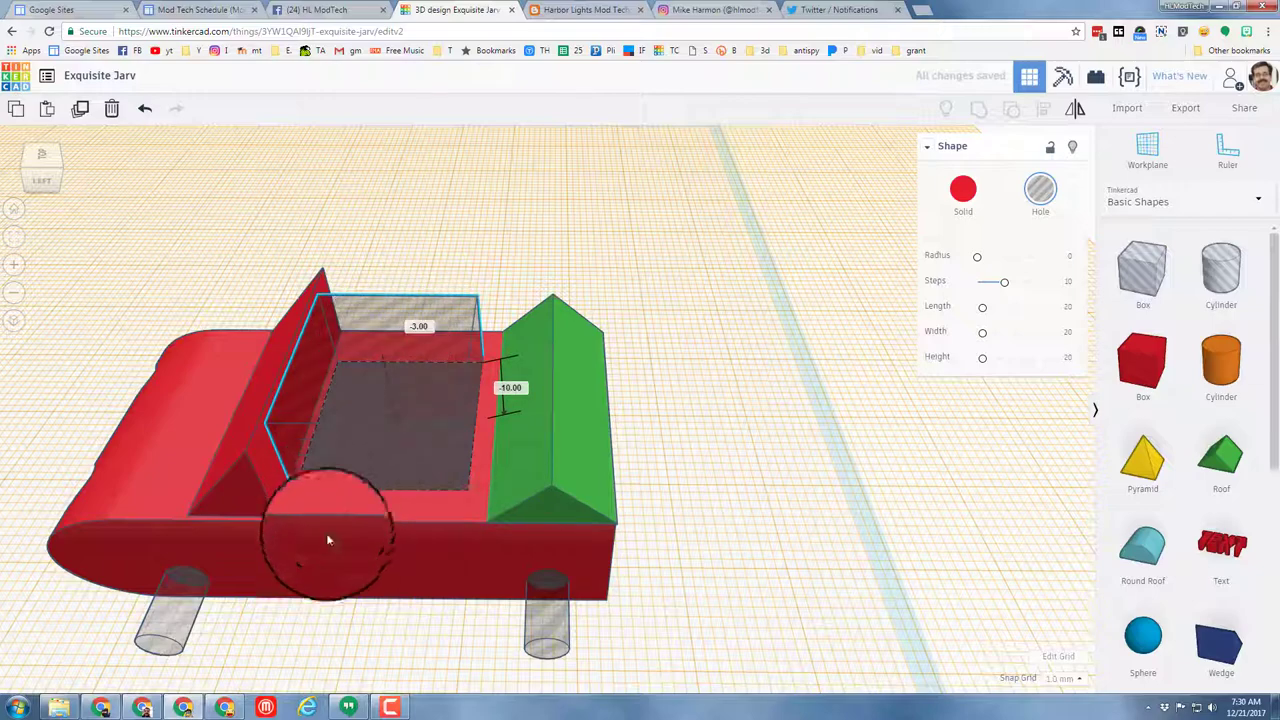
{"action": "left_click", "coordinate": [344, 394]}
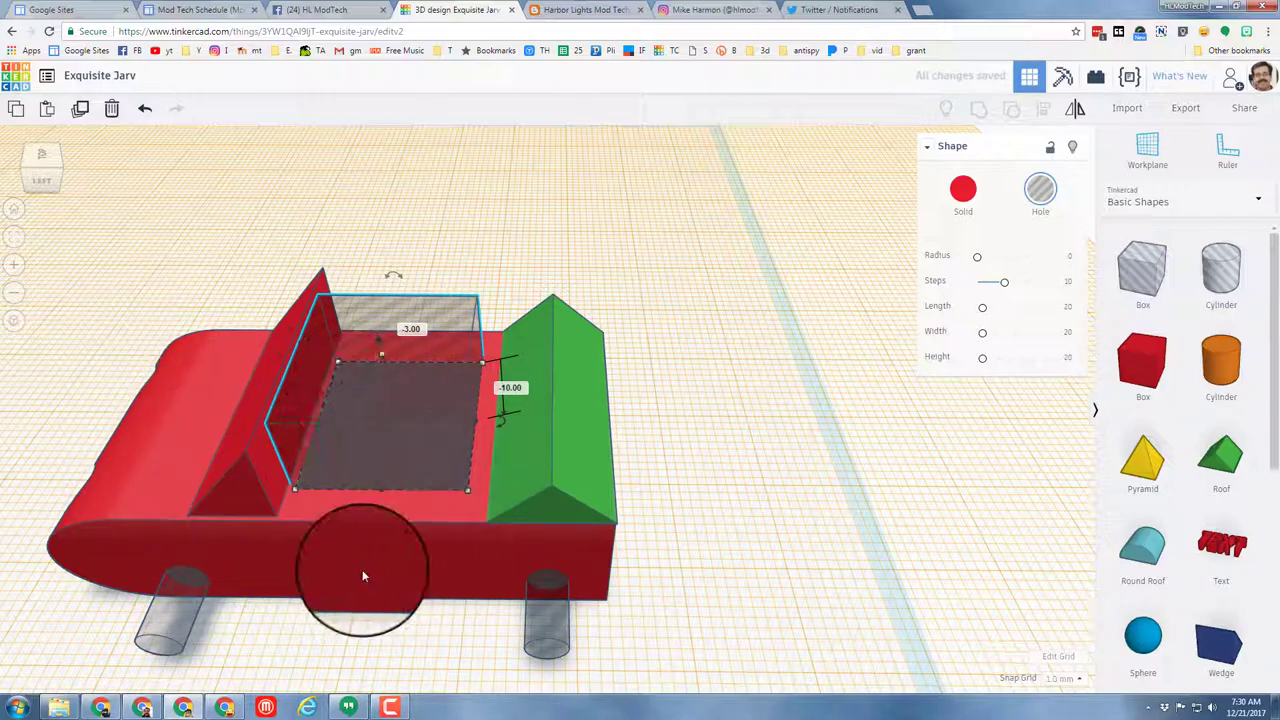
{"action": "left_click", "coordinate": [362, 575]}
- Return the workplane to the ground and align the car body with the seat hole box
{"action": "key", "text": "w"}
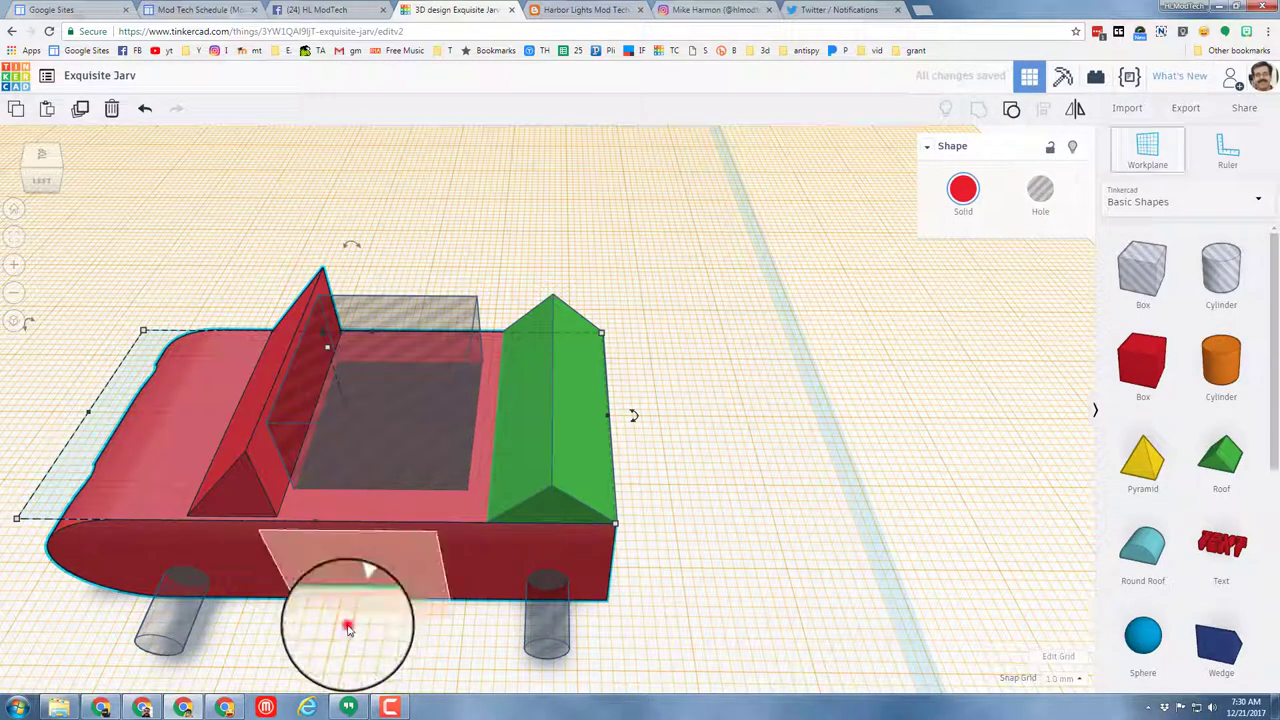
{"action": "left_click", "coordinate": [348, 628]}
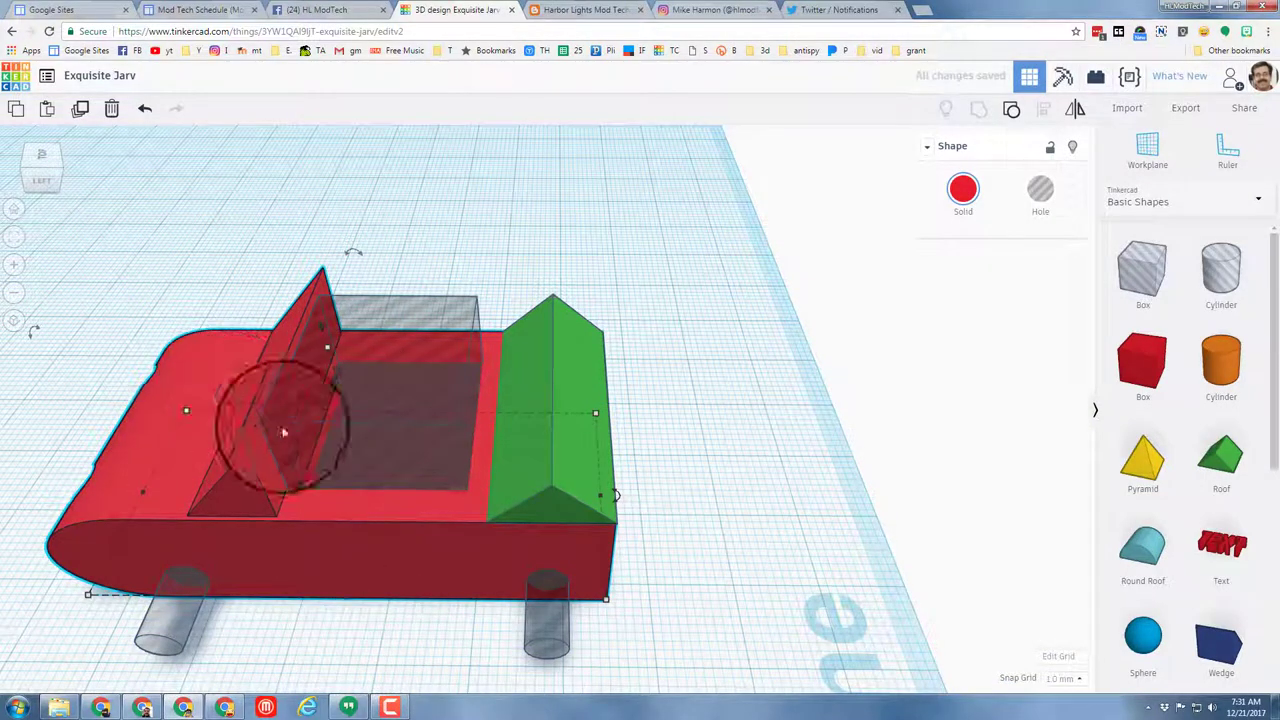
{"action": "left_click", "coordinate": [381, 257]}
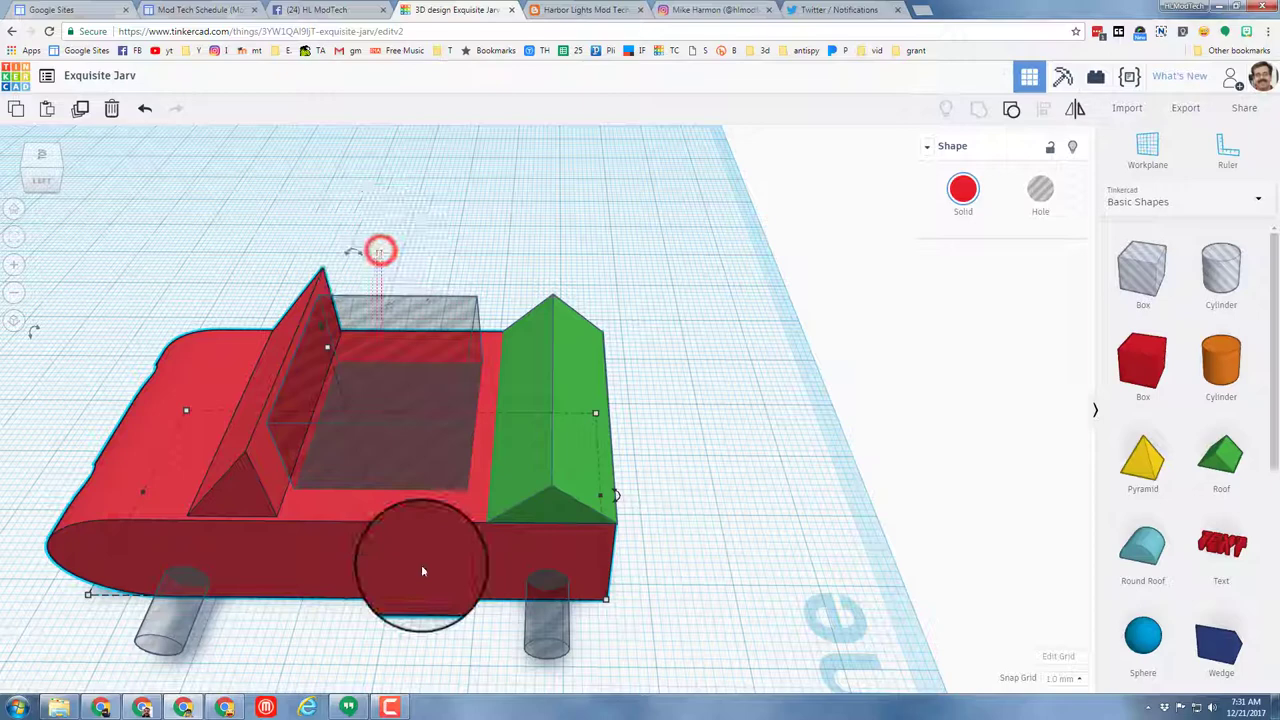
{"action": "left_click", "coordinate": [405, 477], "text": "shift"}
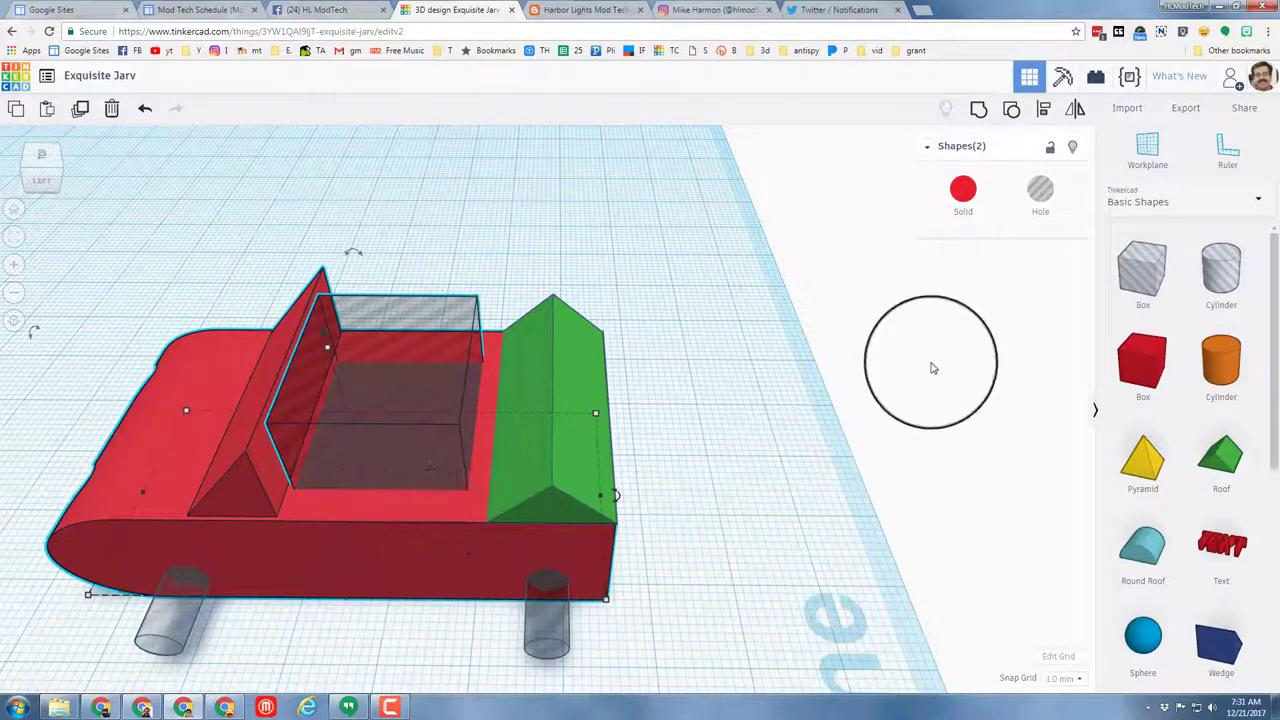
{"action": "left_click", "coordinate": [1044, 108]}
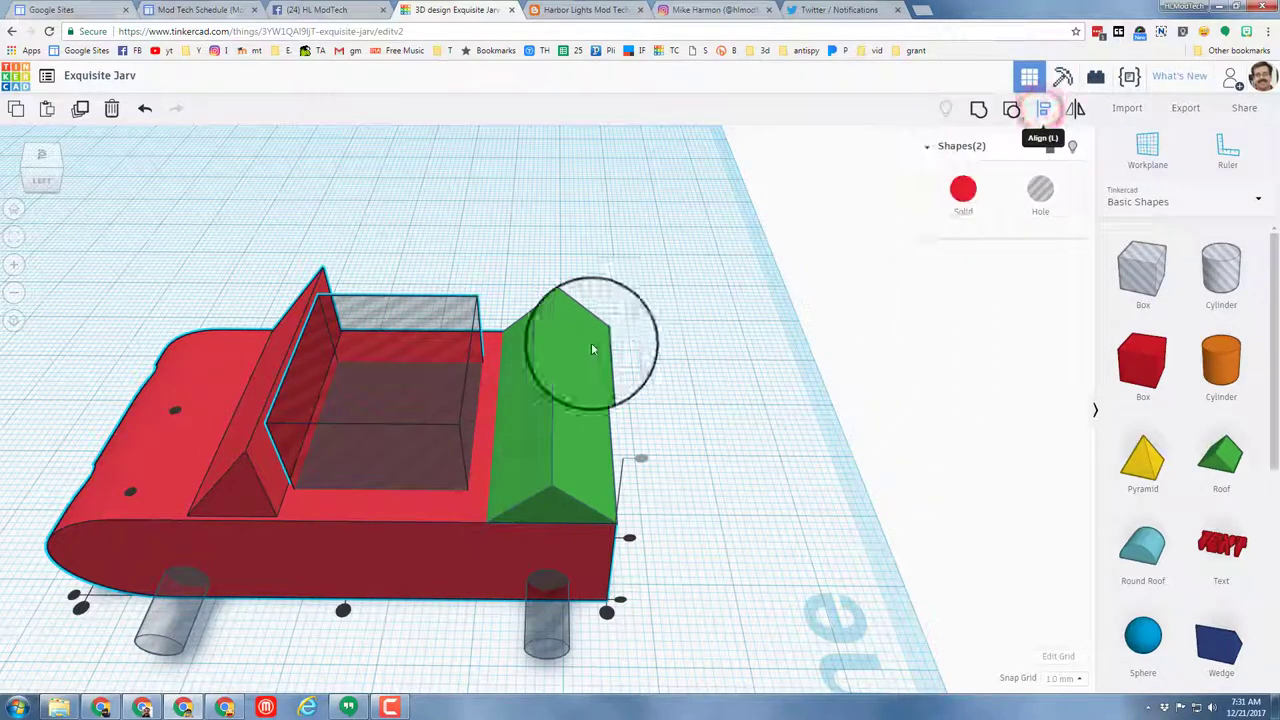
{"action": "left_click", "coordinate": [130, 492]}
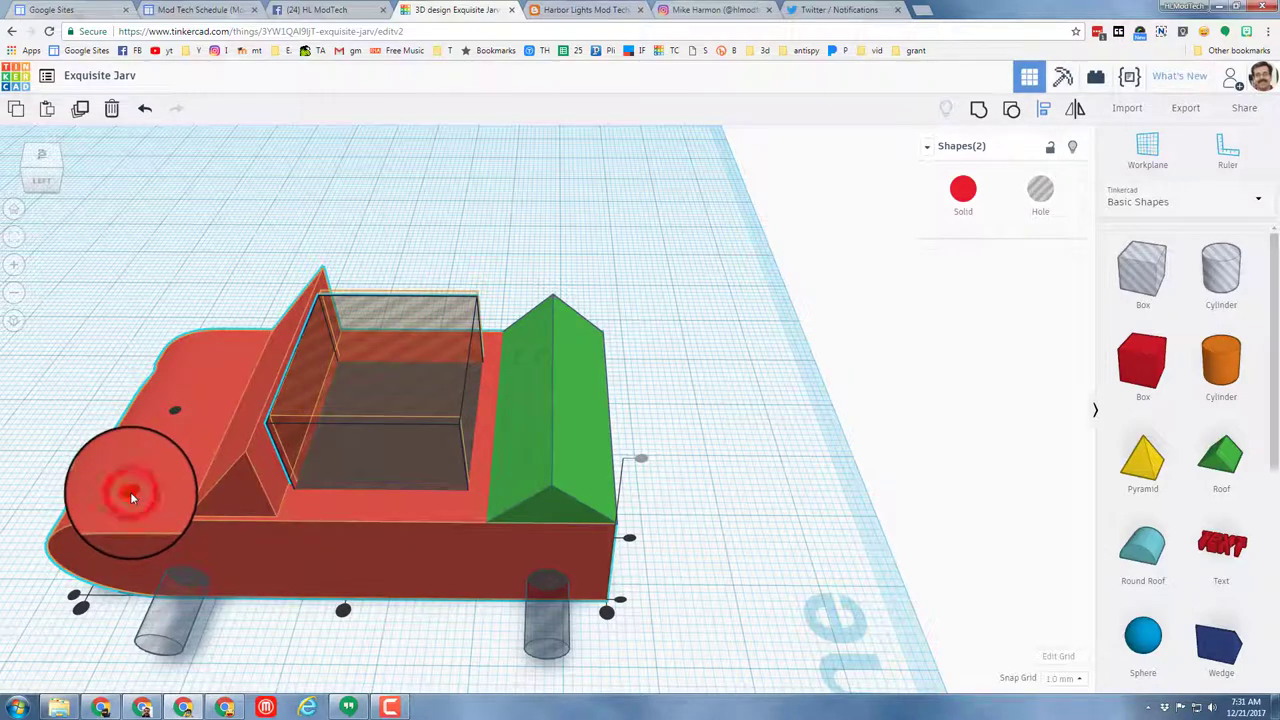
- Select every car piece and group them into one red solid
{"action": "left_click", "coordinate": [108, 305]}
{"action": "left_click_drag", "start_coordinate": [77, 288], "coordinate": [658, 651]}
{"action": "left_click", "coordinate": [973, 110]}
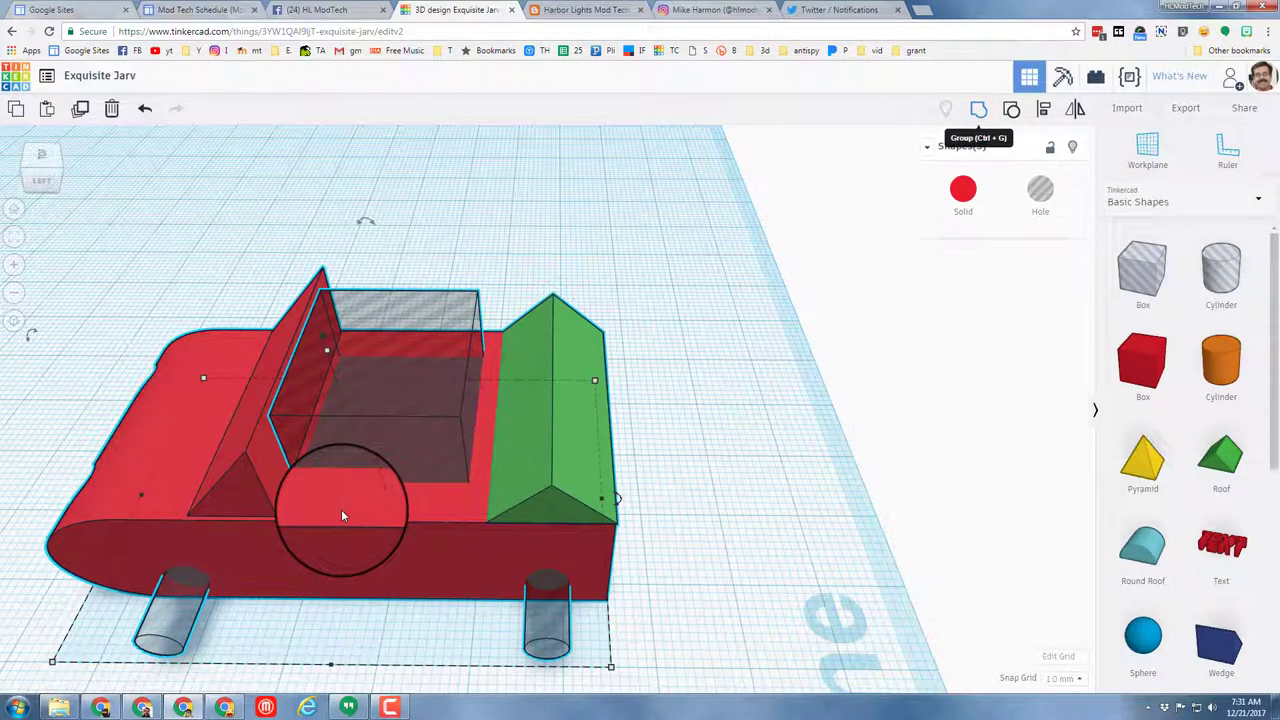
{"action": "right_click_drag", "start_coordinate": [325, 556], "coordinate": [424, 542]}
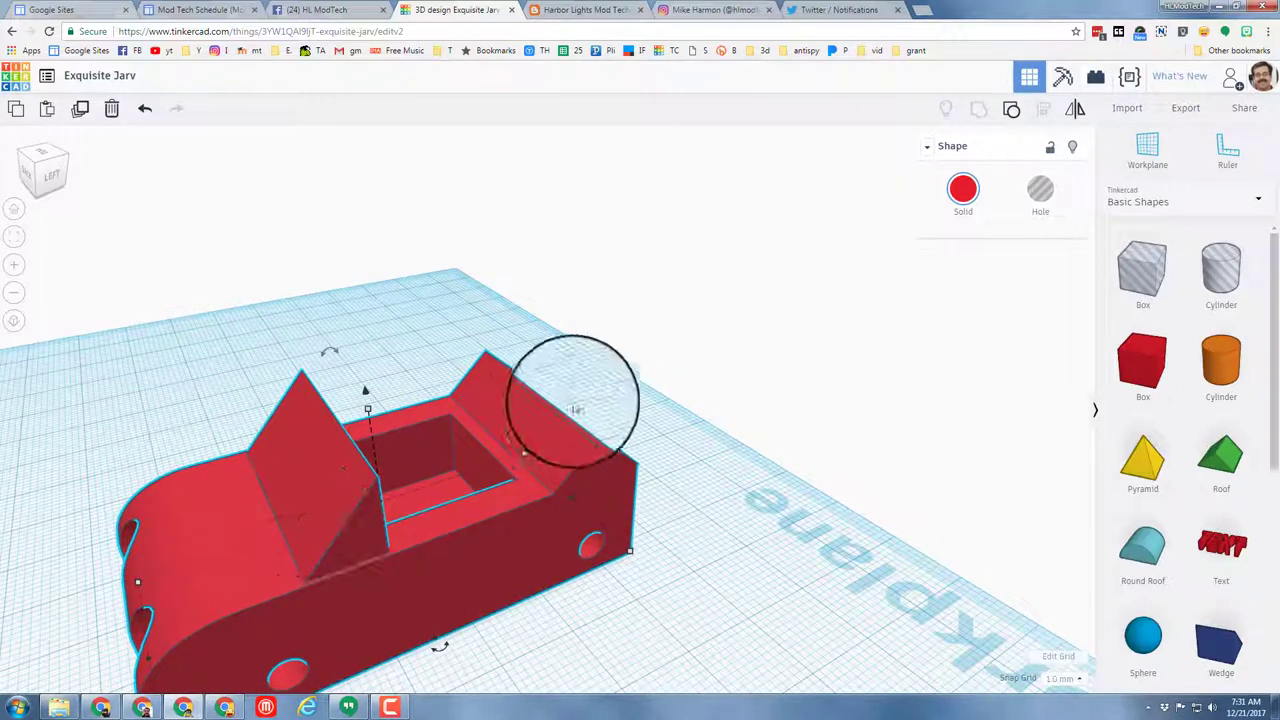
- Rename the design to 'cool car'
{"action": "left_click", "coordinate": [110, 80]}
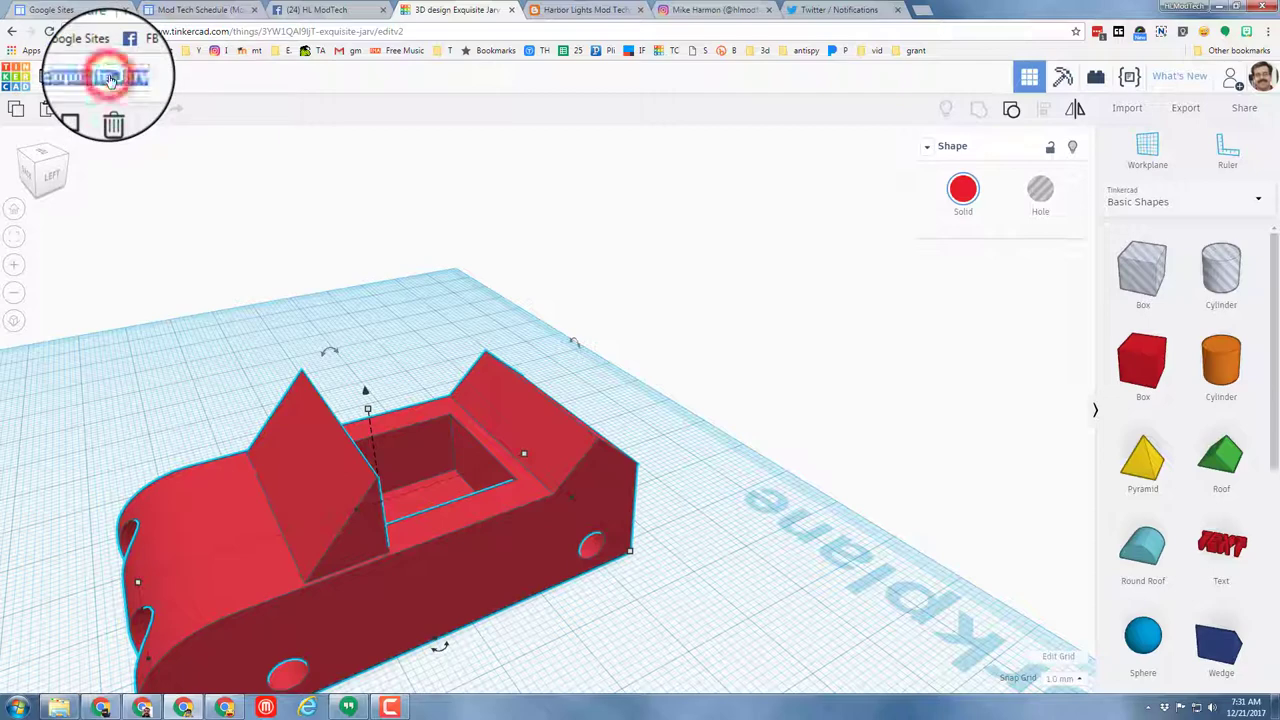